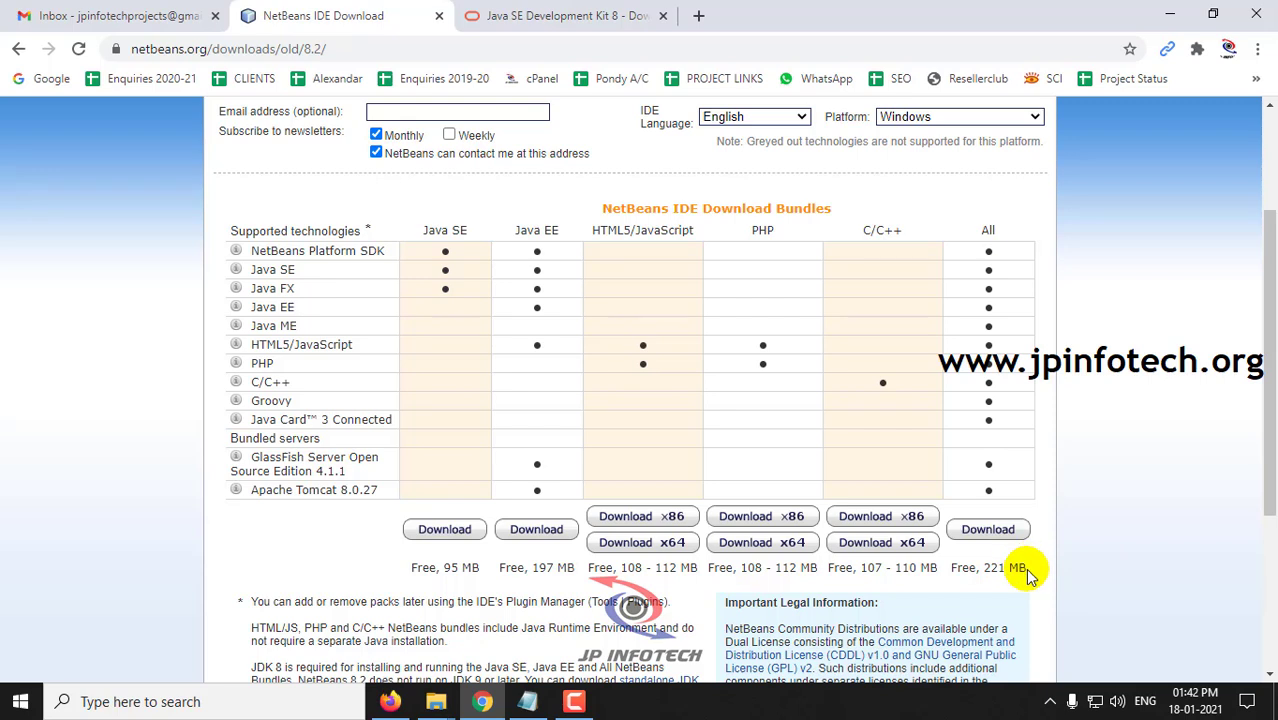
Step: Review the NetBeans 8.2 full-bundle and Java SE Development Kit 8 download pages, then the NetBeans and JDK link in the Notepad help file
drag(1026, 568, 955, 580)
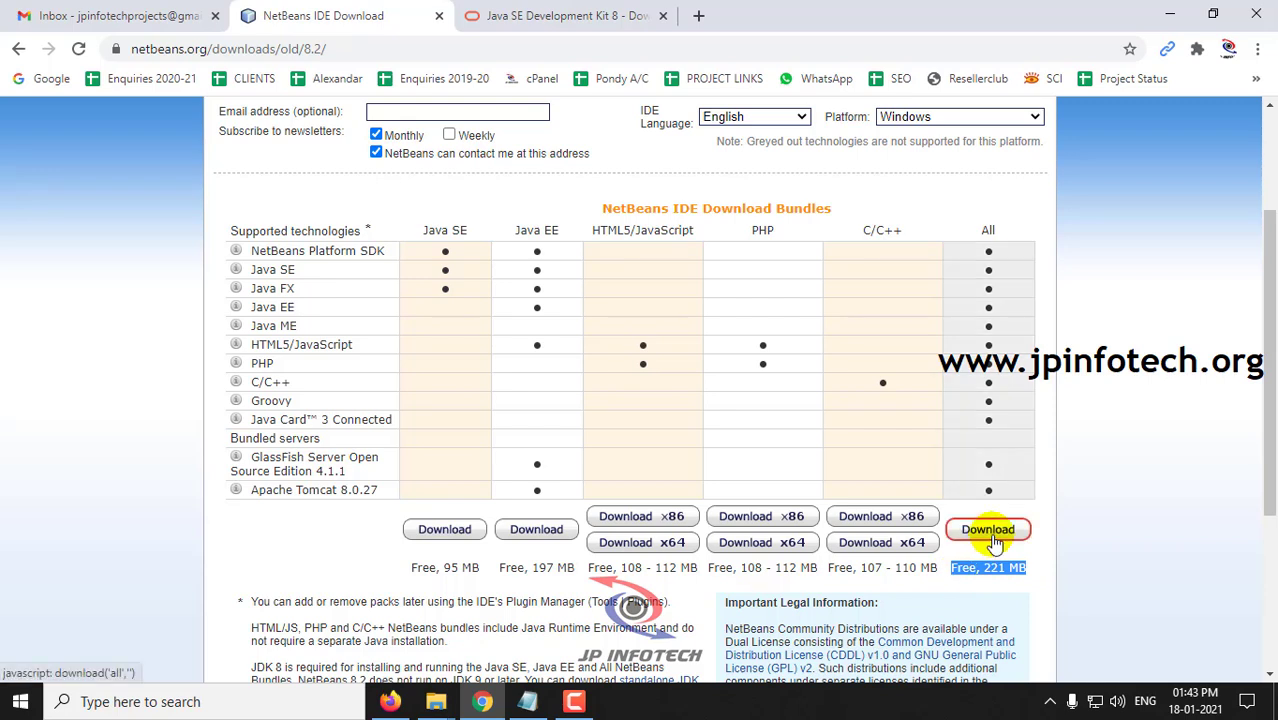
click(567, 12)
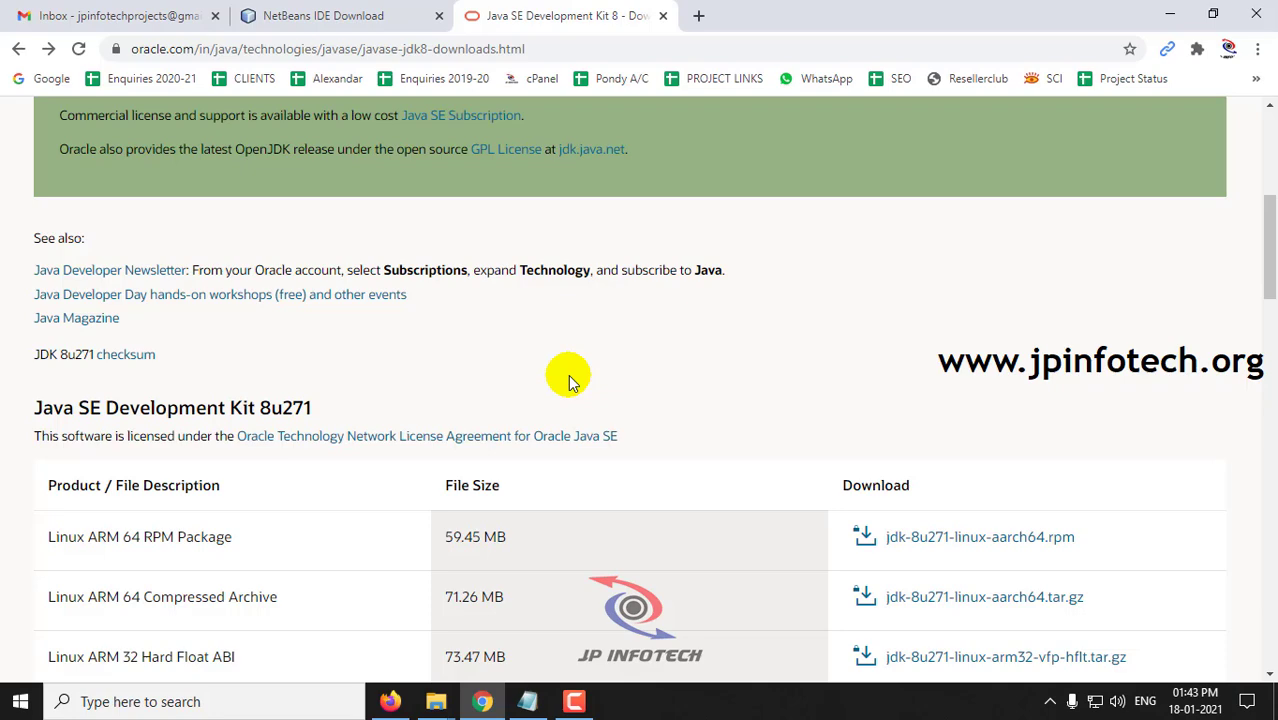
click(528, 703)
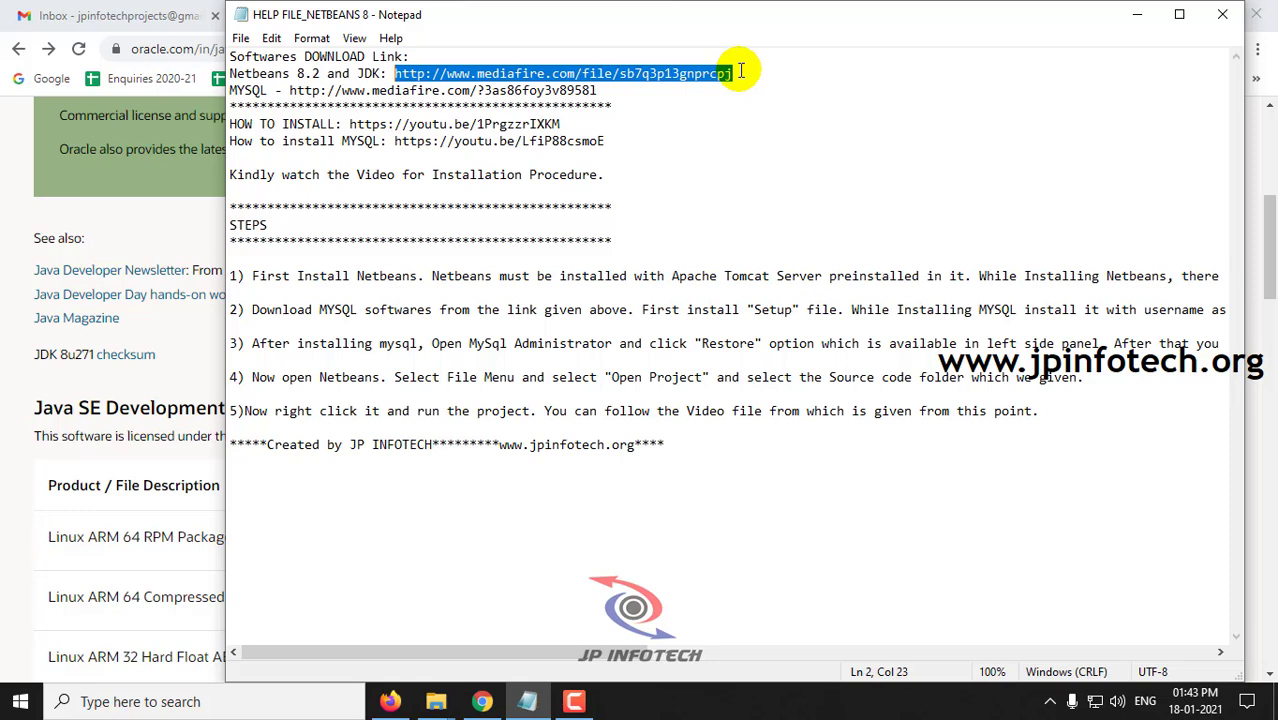
drag(738, 72, 397, 75)
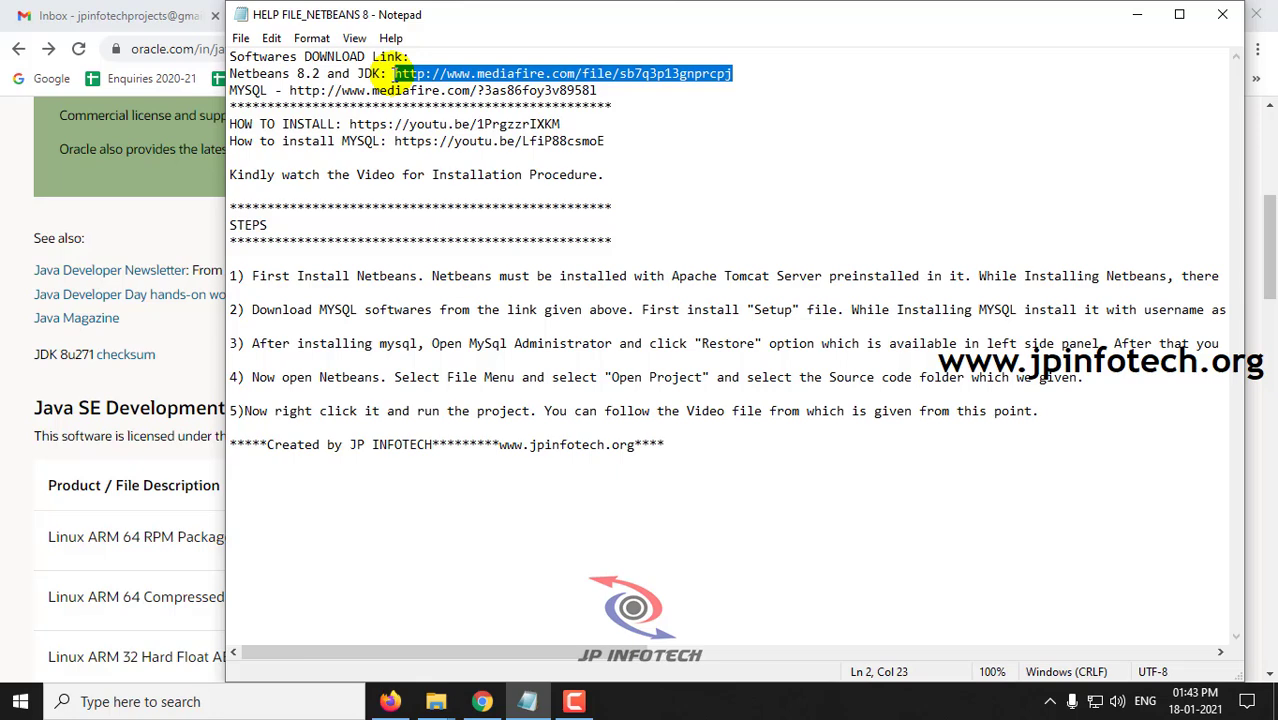
click(1137, 14)
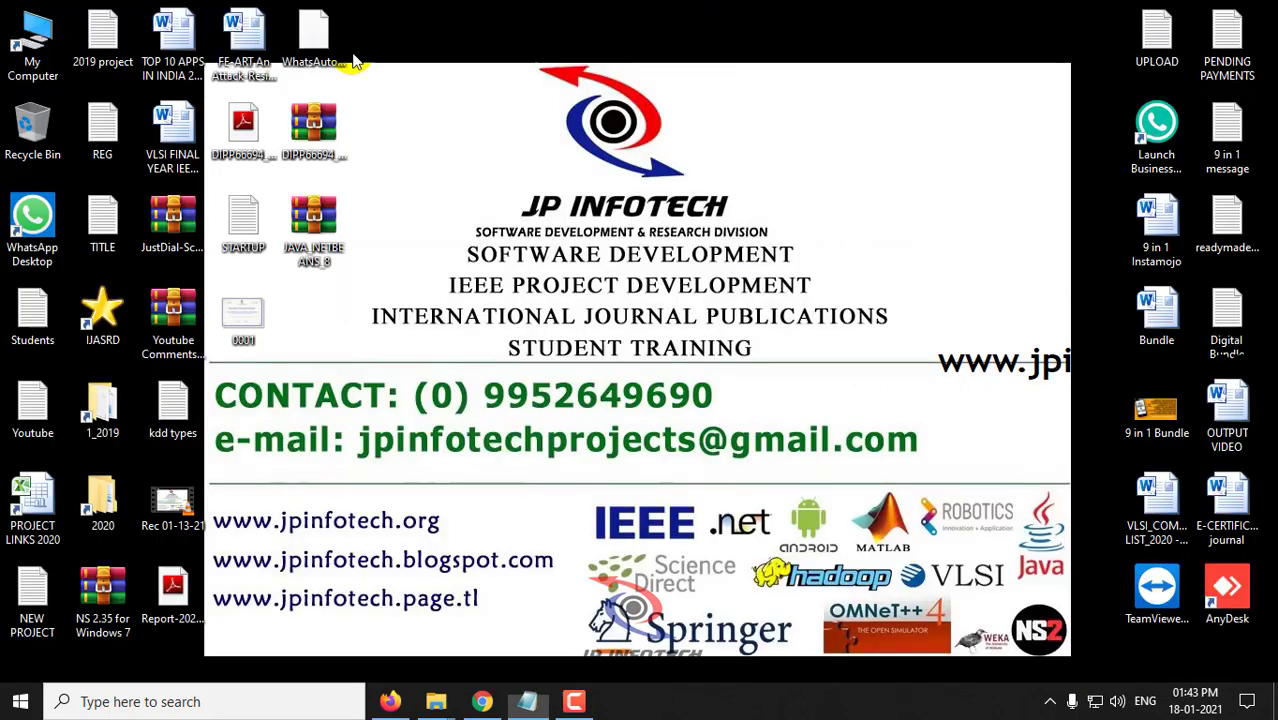
Step: Extract the JAVA_NETBEANS_8 archive onto the desktop and look over the extracted JDK and NetBeans installers
right_click(313, 255)
click(357, 322)
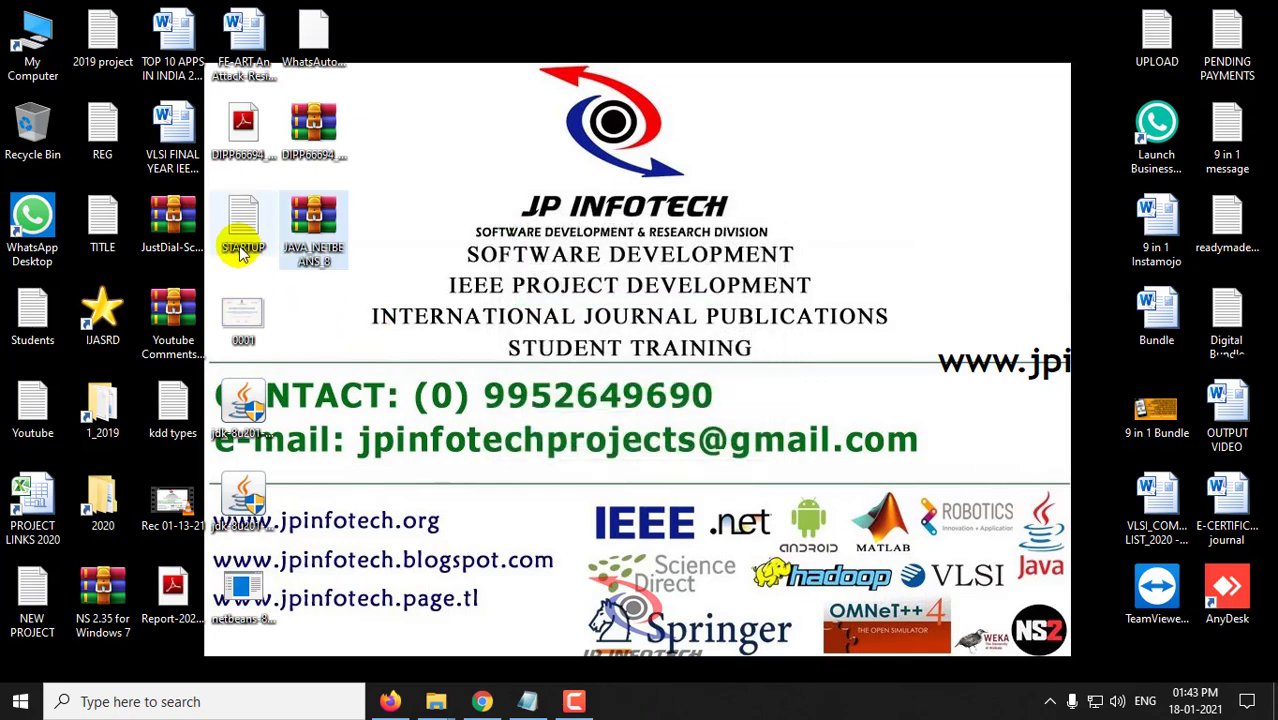
click(245, 405)
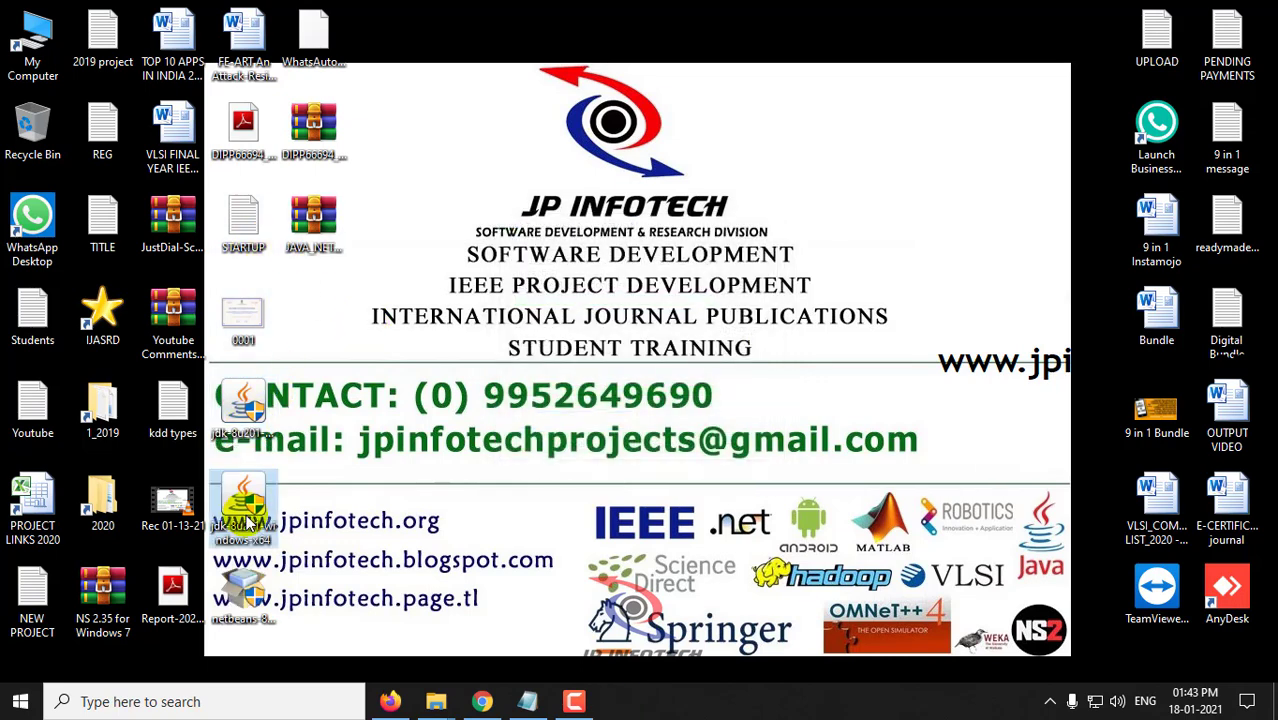
click(250, 595)
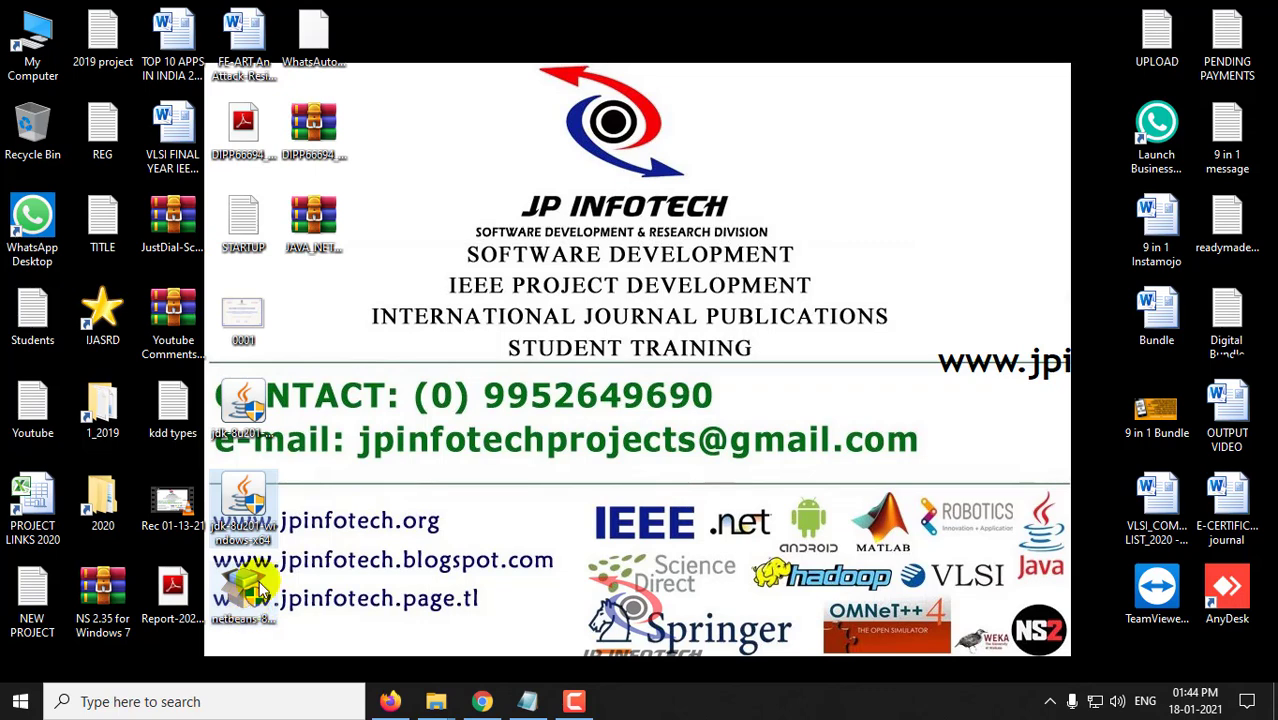
click(256, 418)
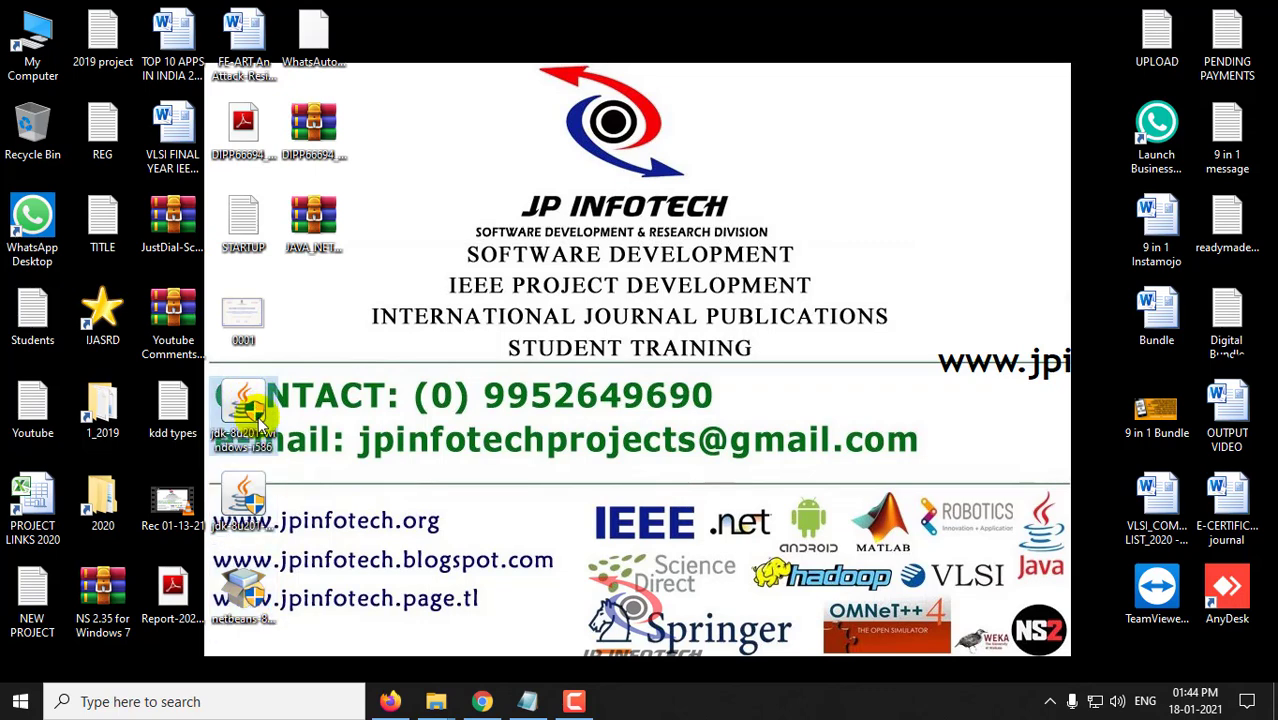
click(250, 505)
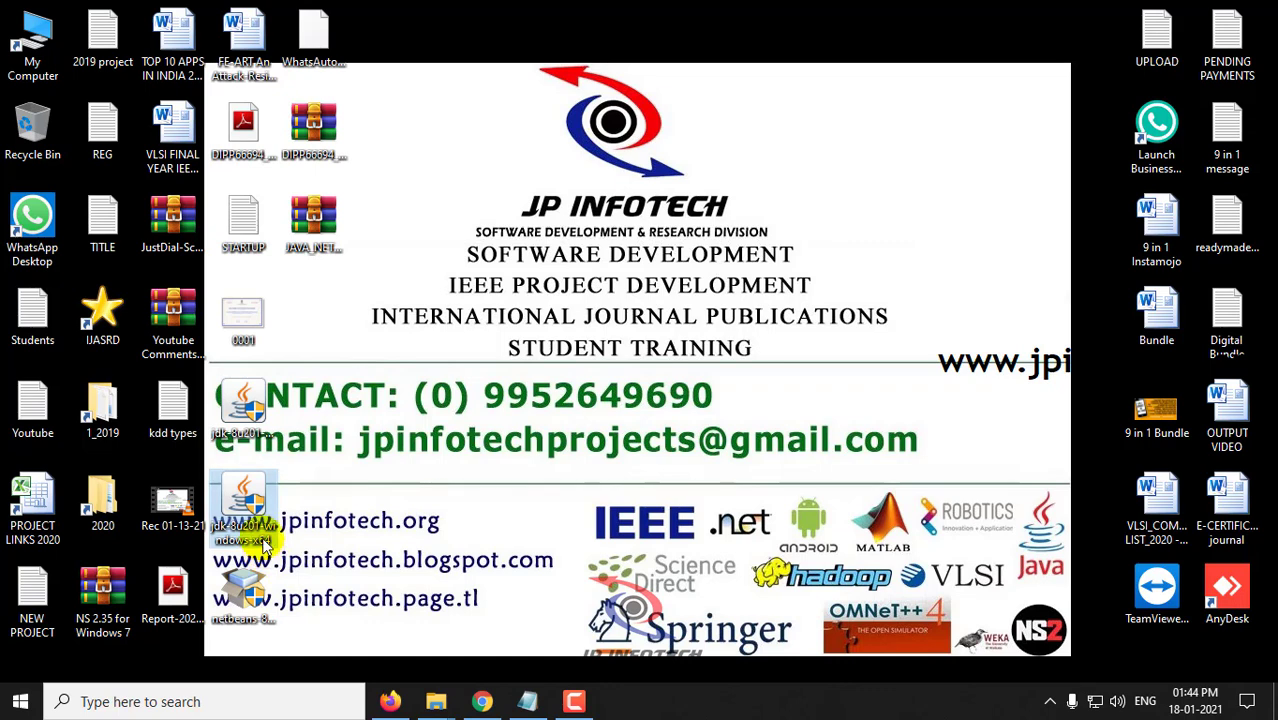
click(258, 598)
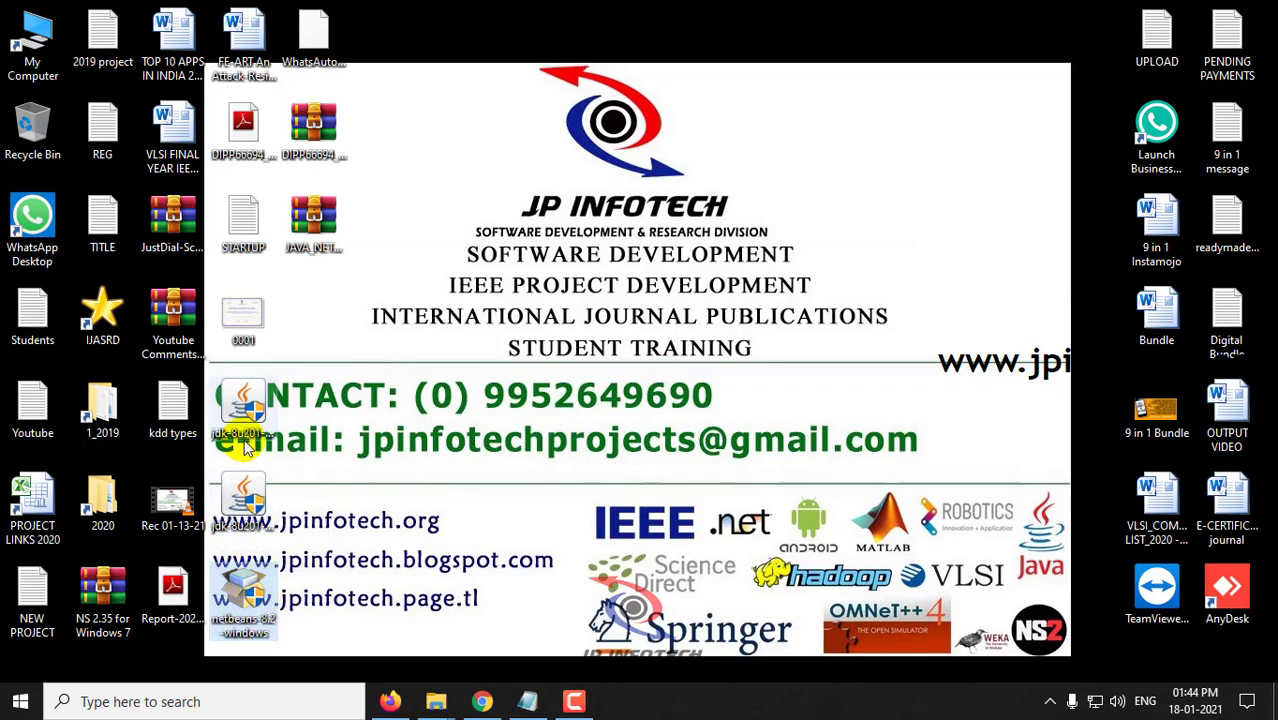
mouse_move(245, 447)
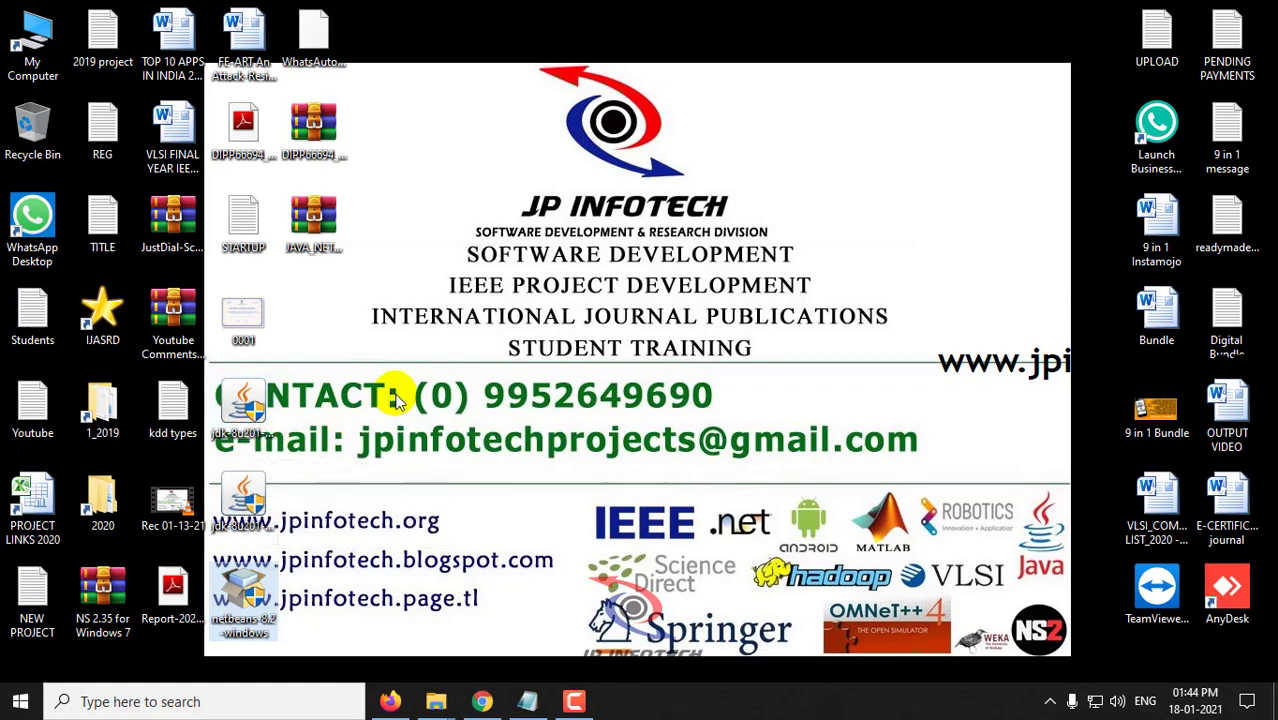
Step: Check the computer's system type in the System properties of This PC, and return to the desktop
click(30, 78)
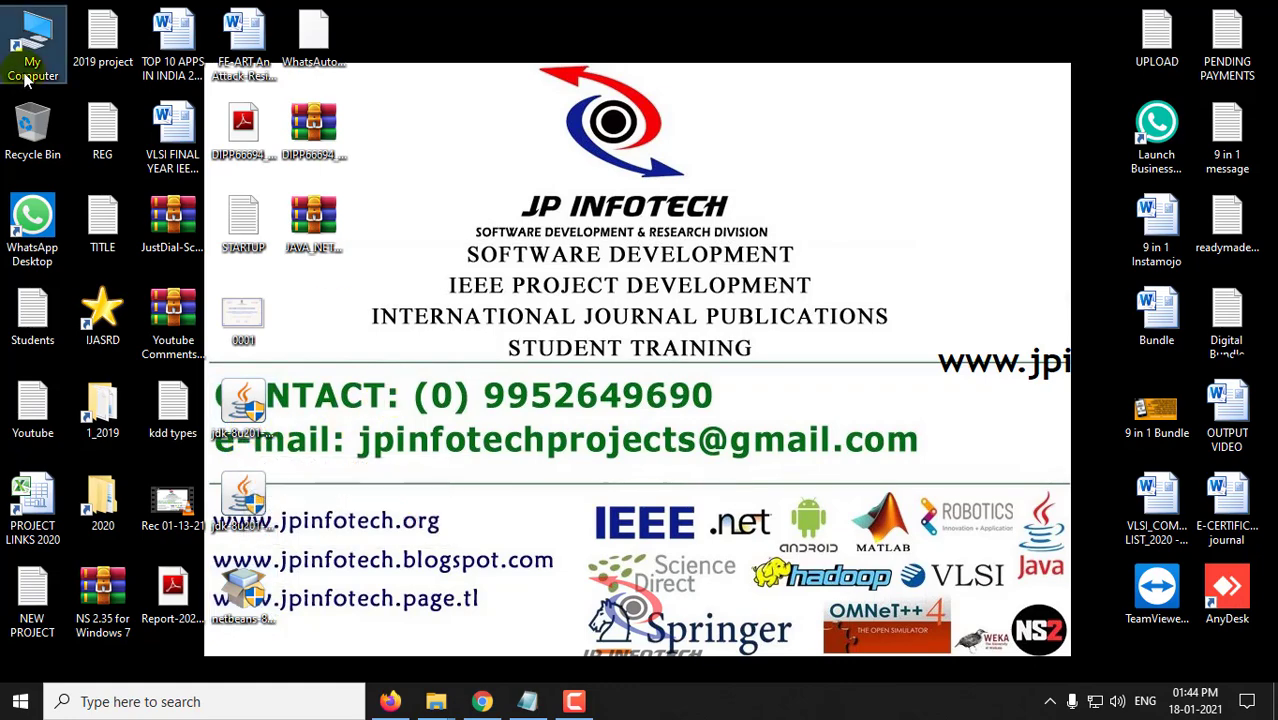
double_click(47, 73)
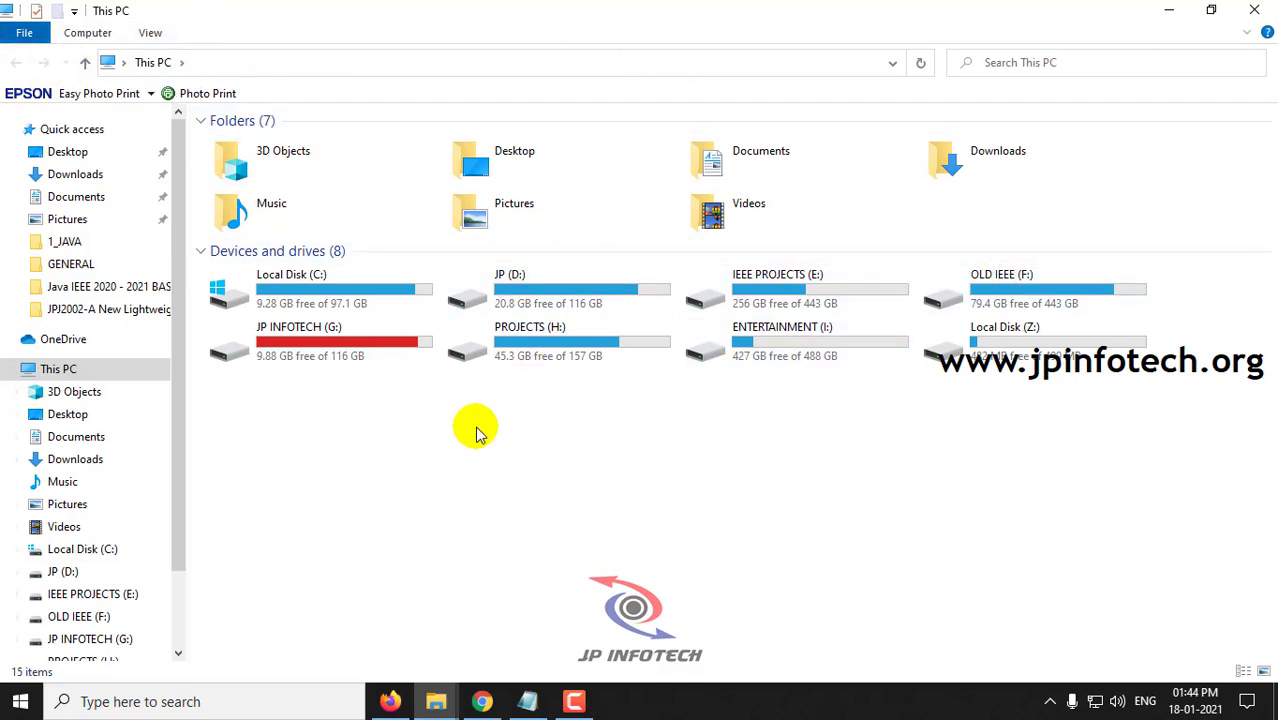
right_click(609, 497)
click(655, 477)
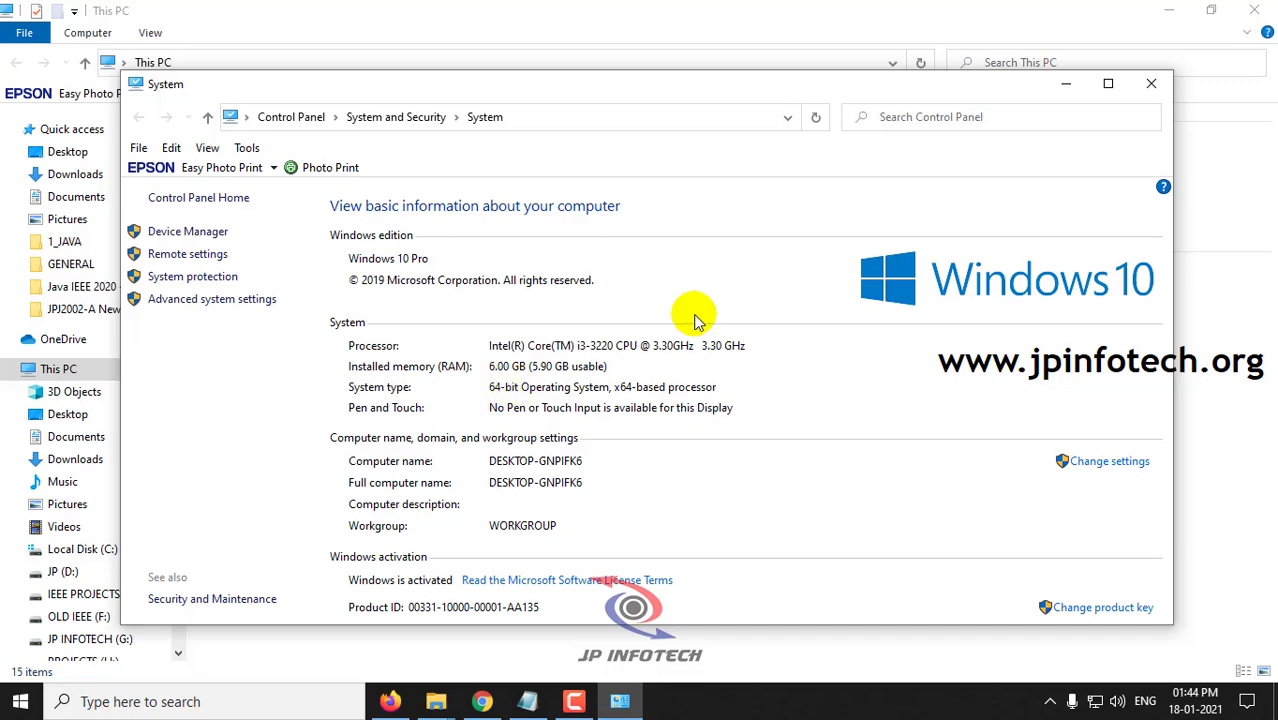
click(1151, 83)
key(super+d)
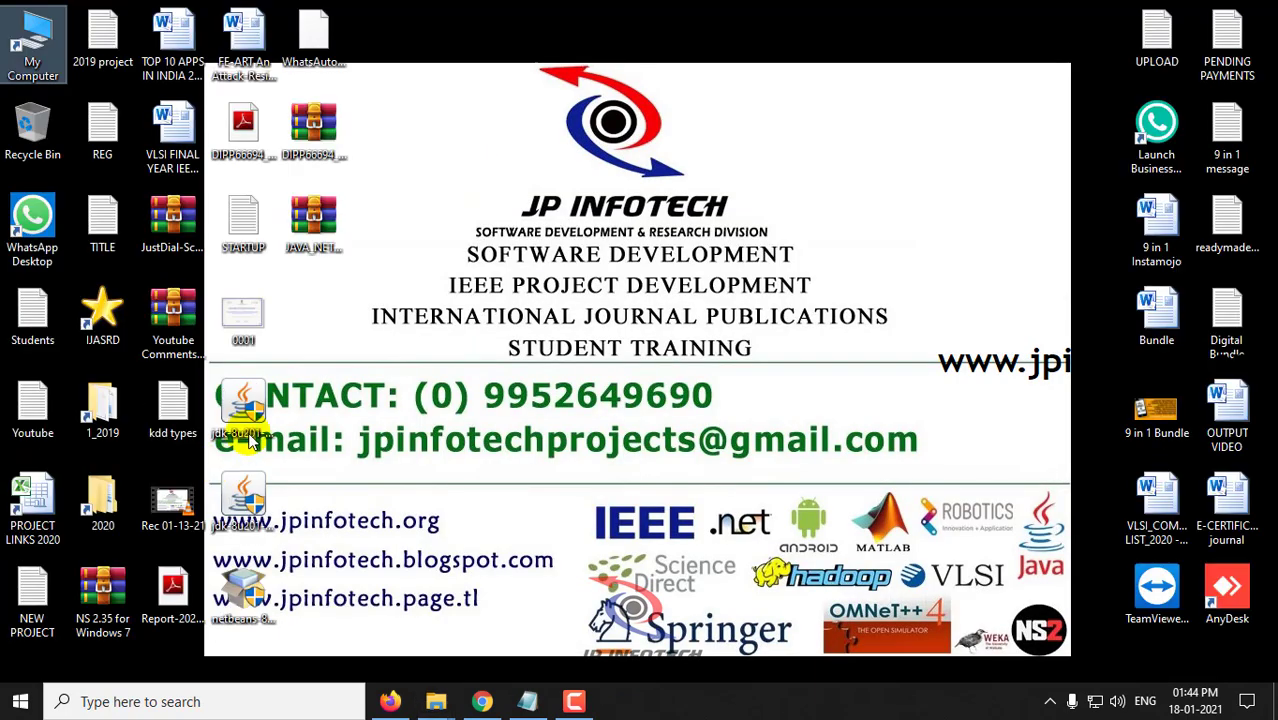
Step: Compare the two JDK installers on the desktop and launch jdk-8u201-windows-x64
click(250, 424)
click(264, 510)
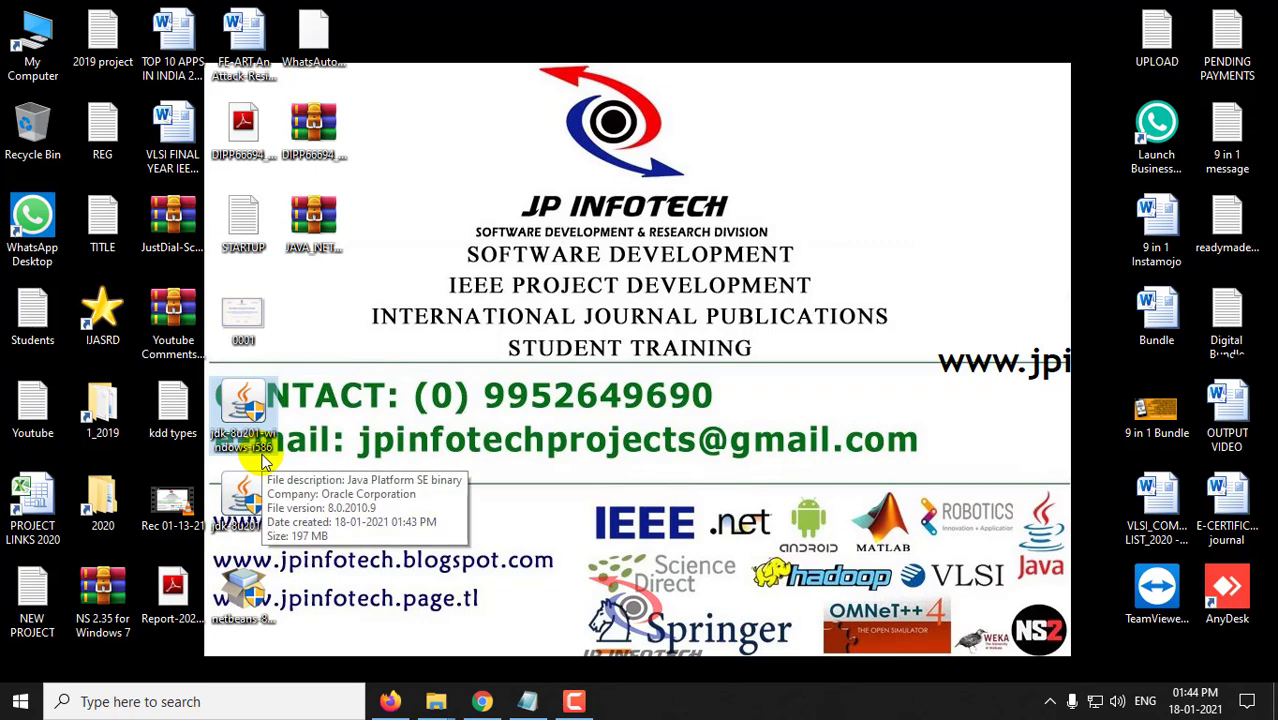
click(250, 505)
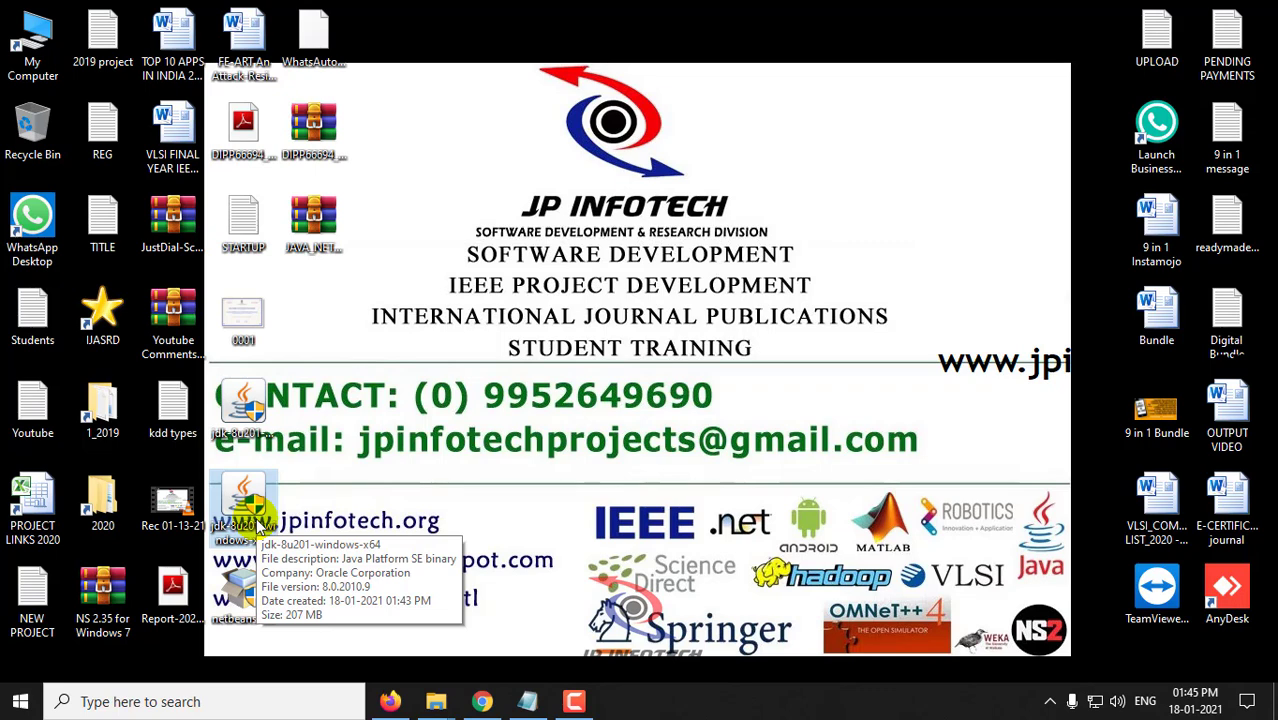
double_click(262, 524)
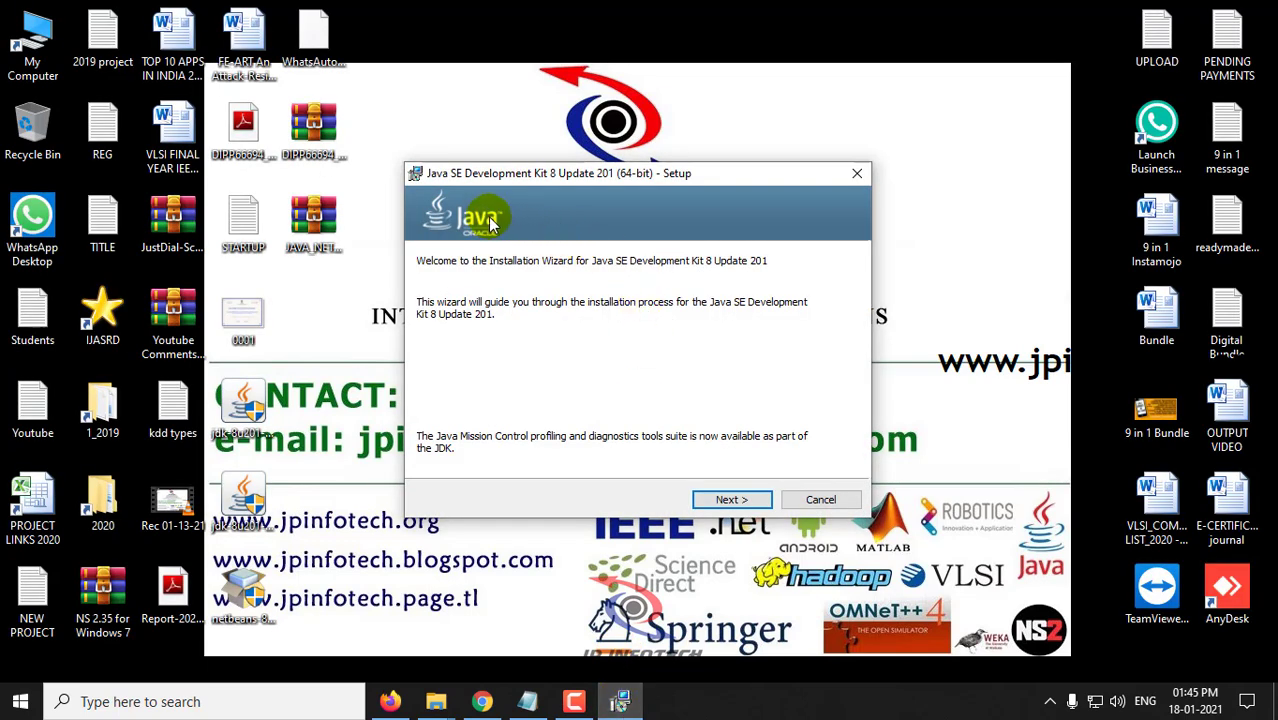
Step: Install JDK 8 Update 201 with the default features, keeping the default JDK and JRE folders under C:\Program Files\Java
click(744, 500)
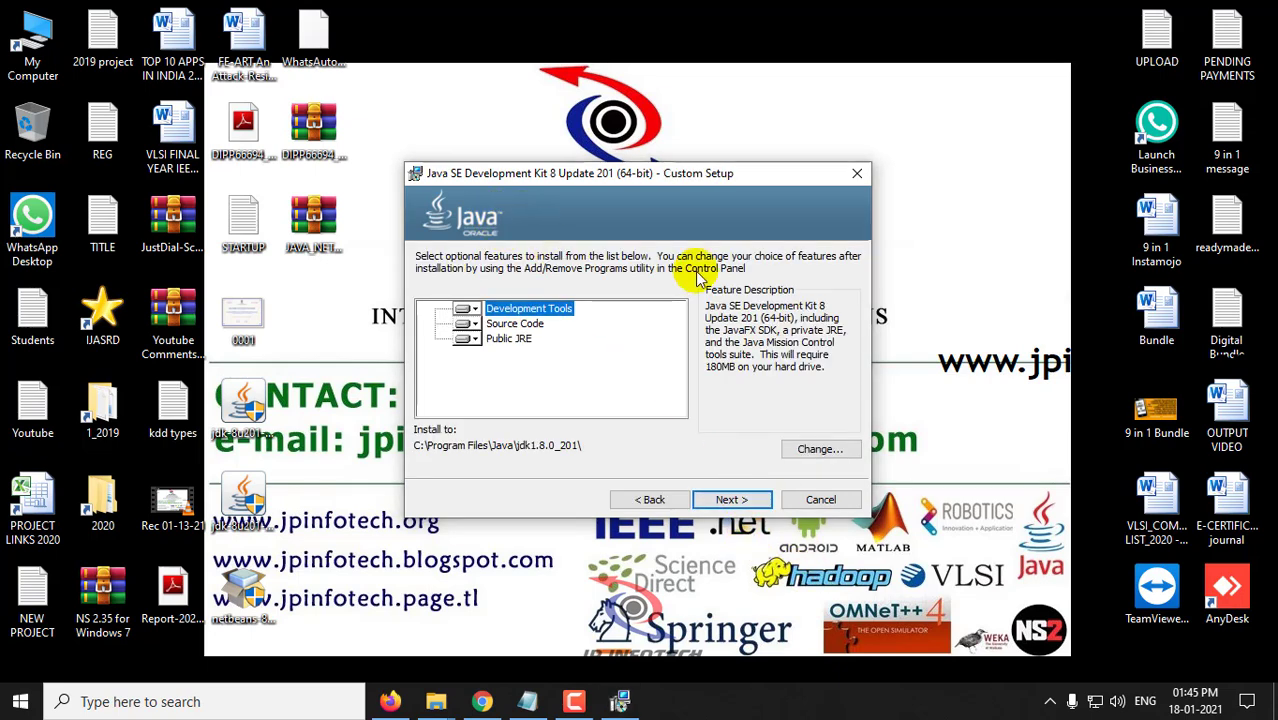
click(738, 500)
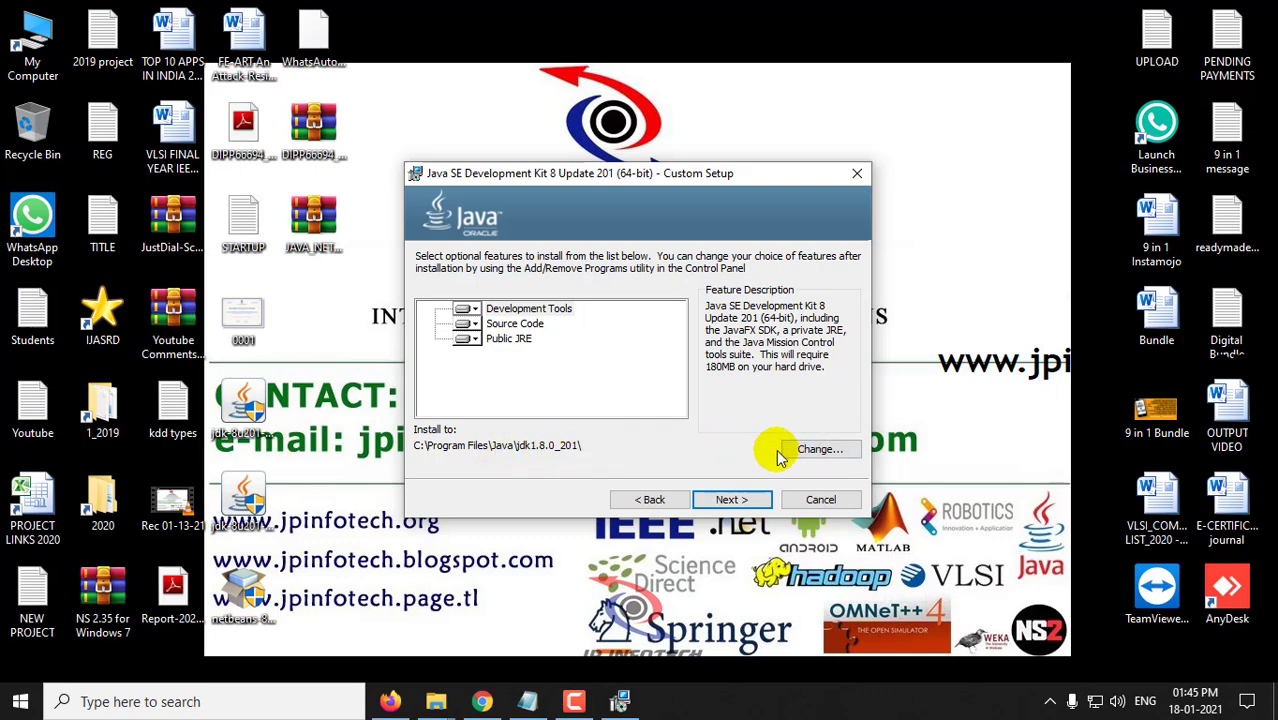
click(731, 500)
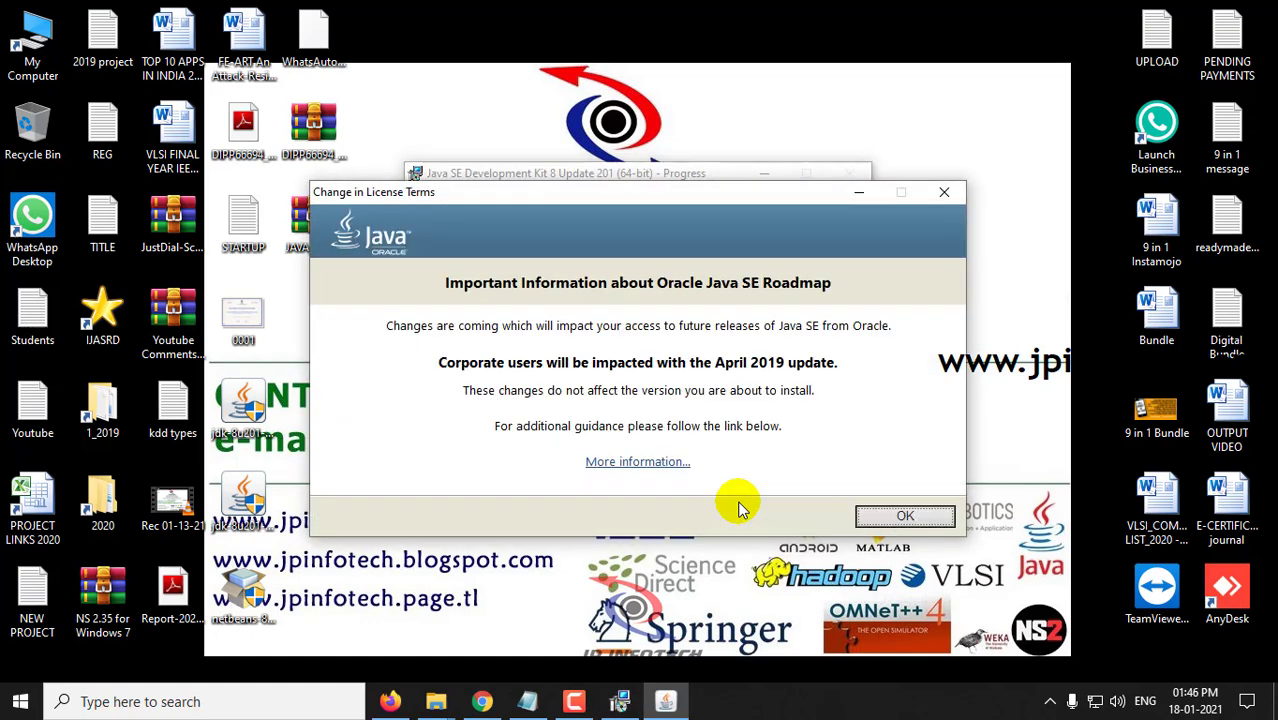
click(907, 518)
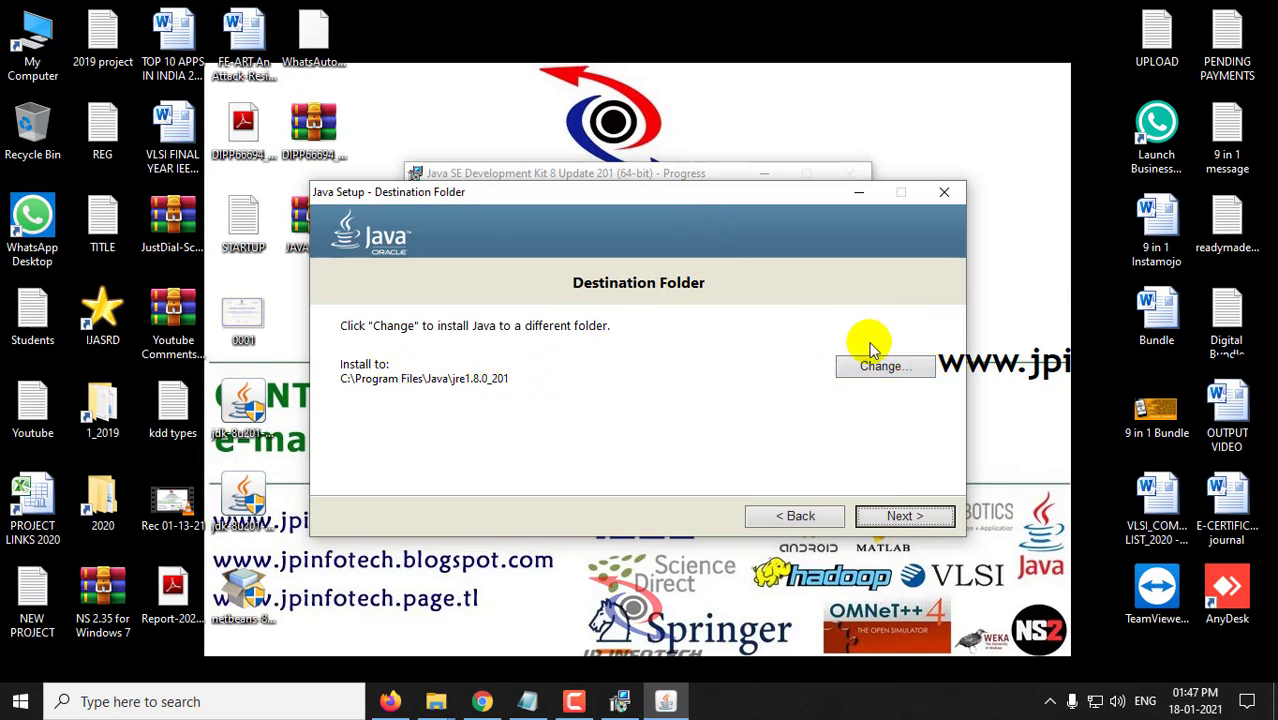
click(905, 517)
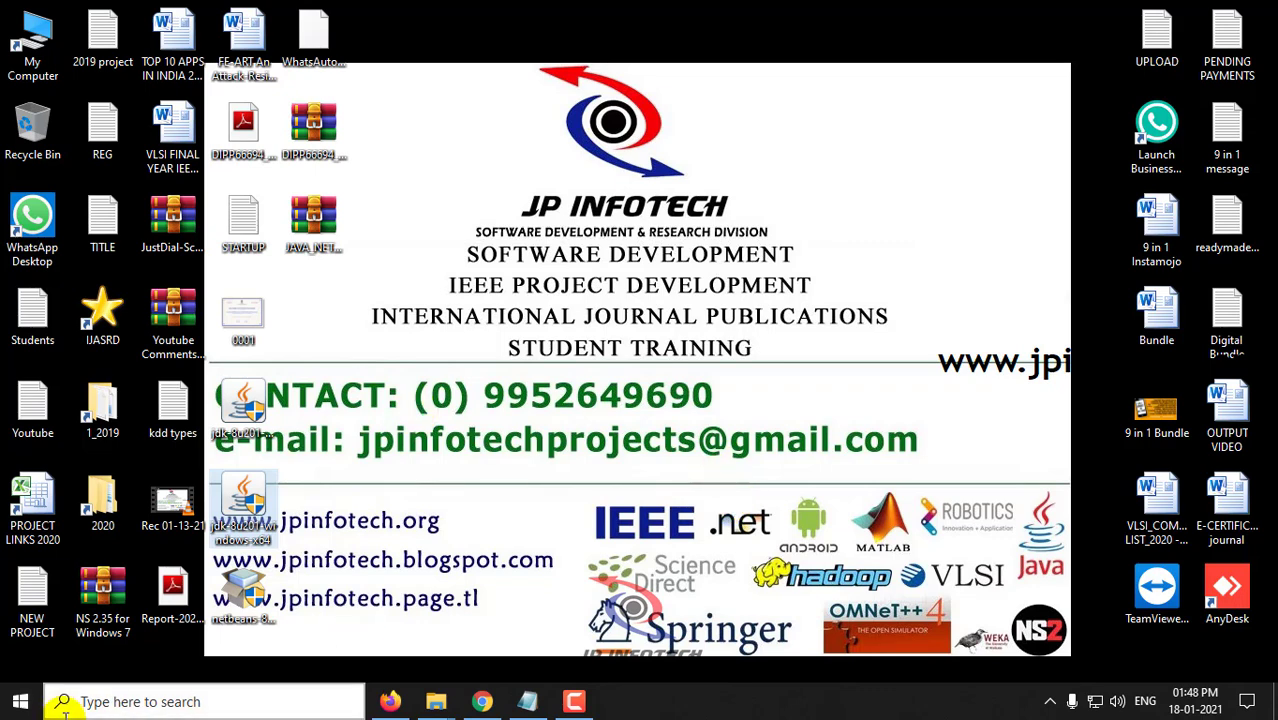
Step: Check the Java compiler by running javac -version in Command Prompt, and close the window
click(128, 703)
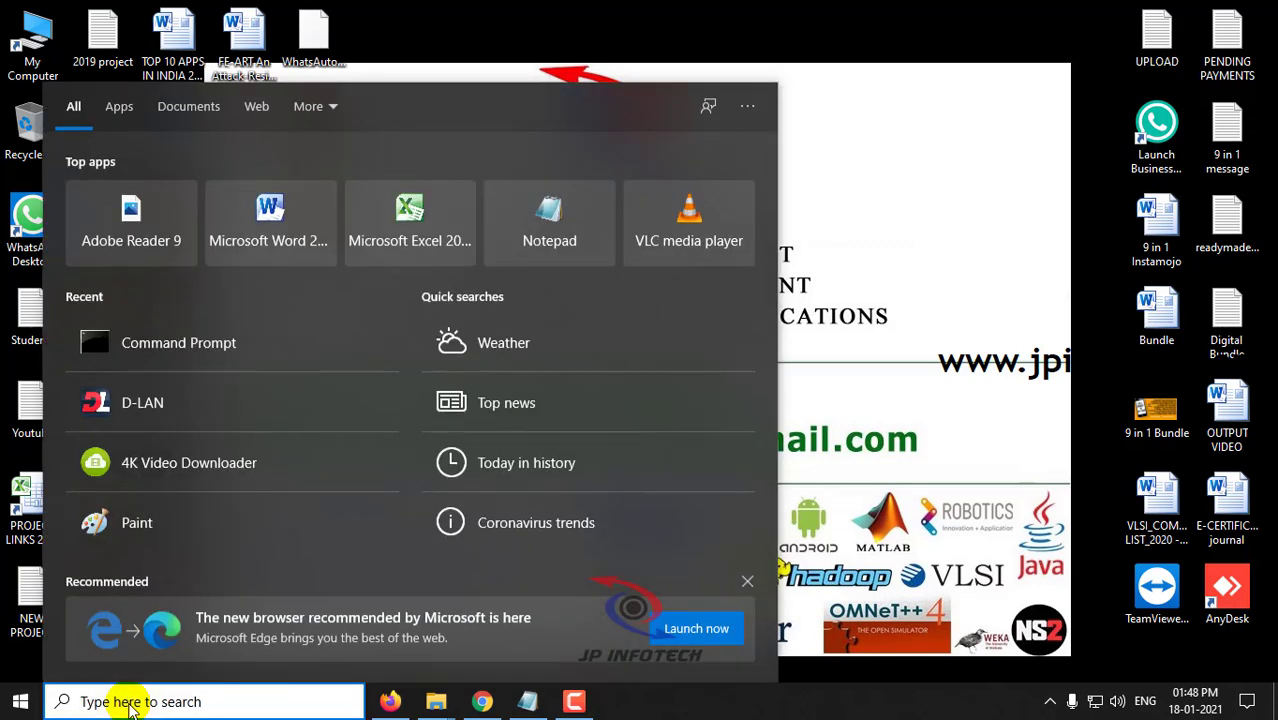
text(cmd)
key(Return)
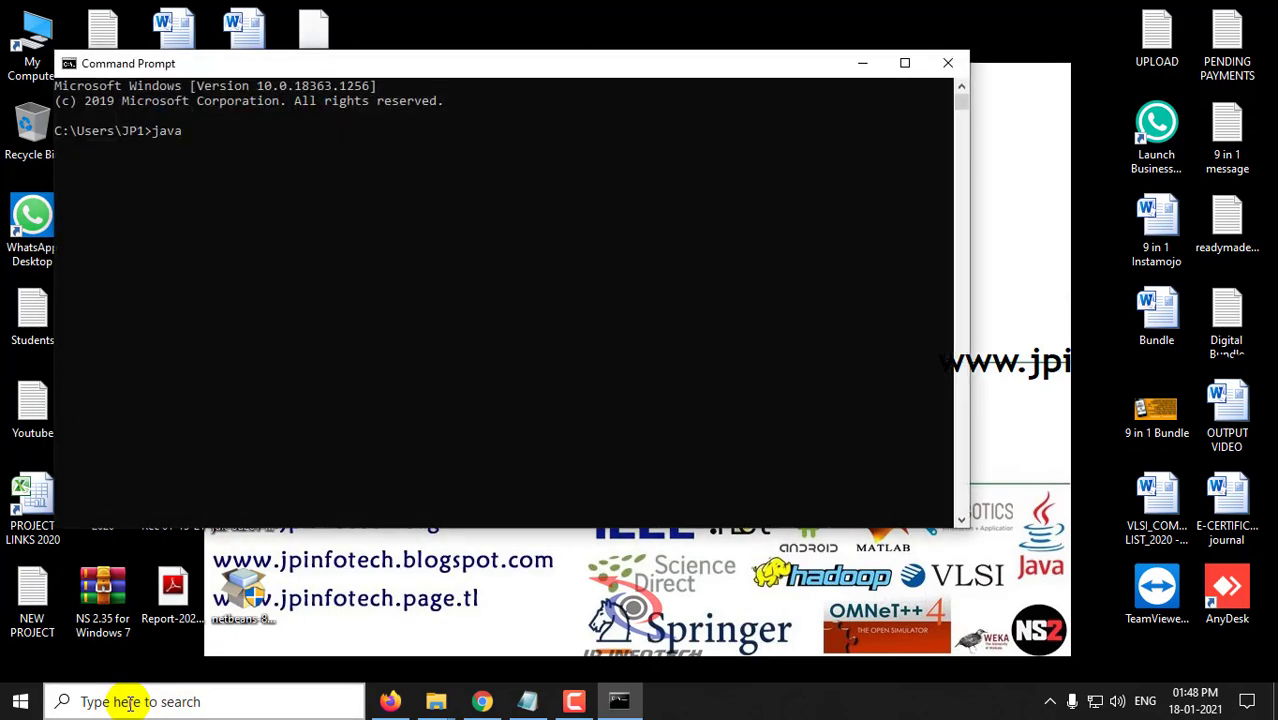
text(javac -version)
key(Return)
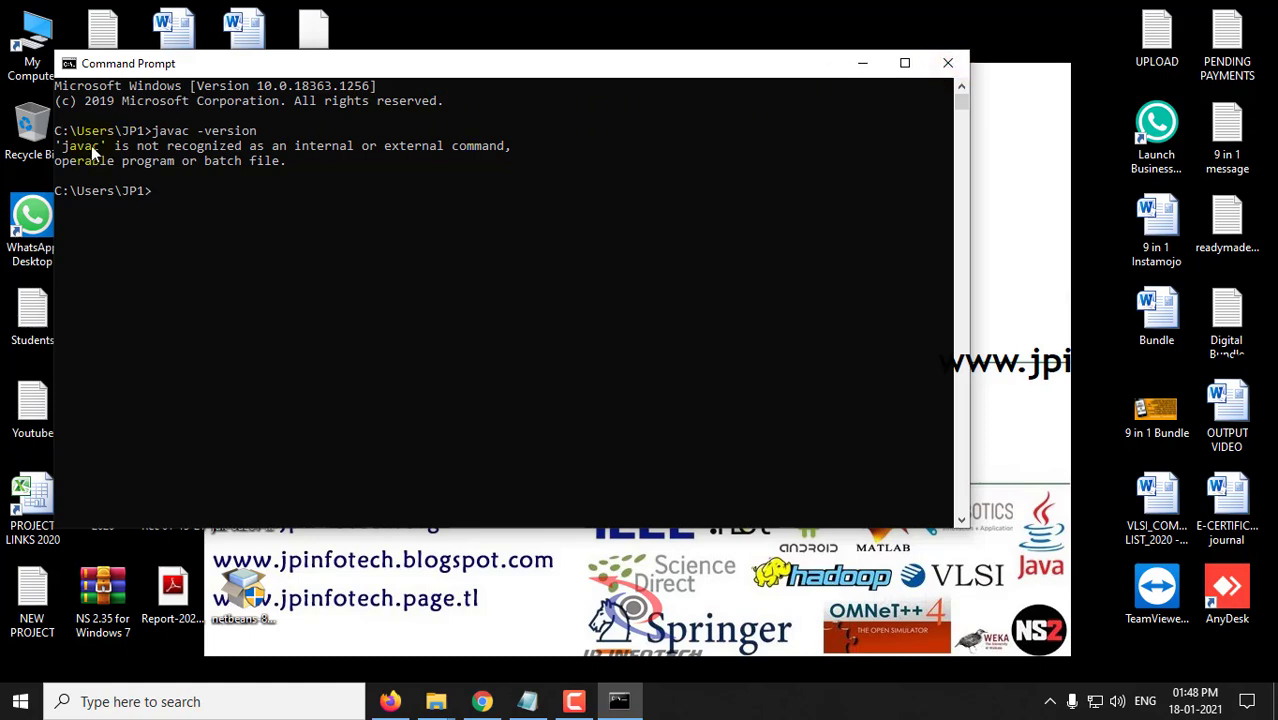
click(945, 63)
Step: Open the Local Disk (C:) drive in File Explorer from the My Computer shortcut
double_click(33, 40)
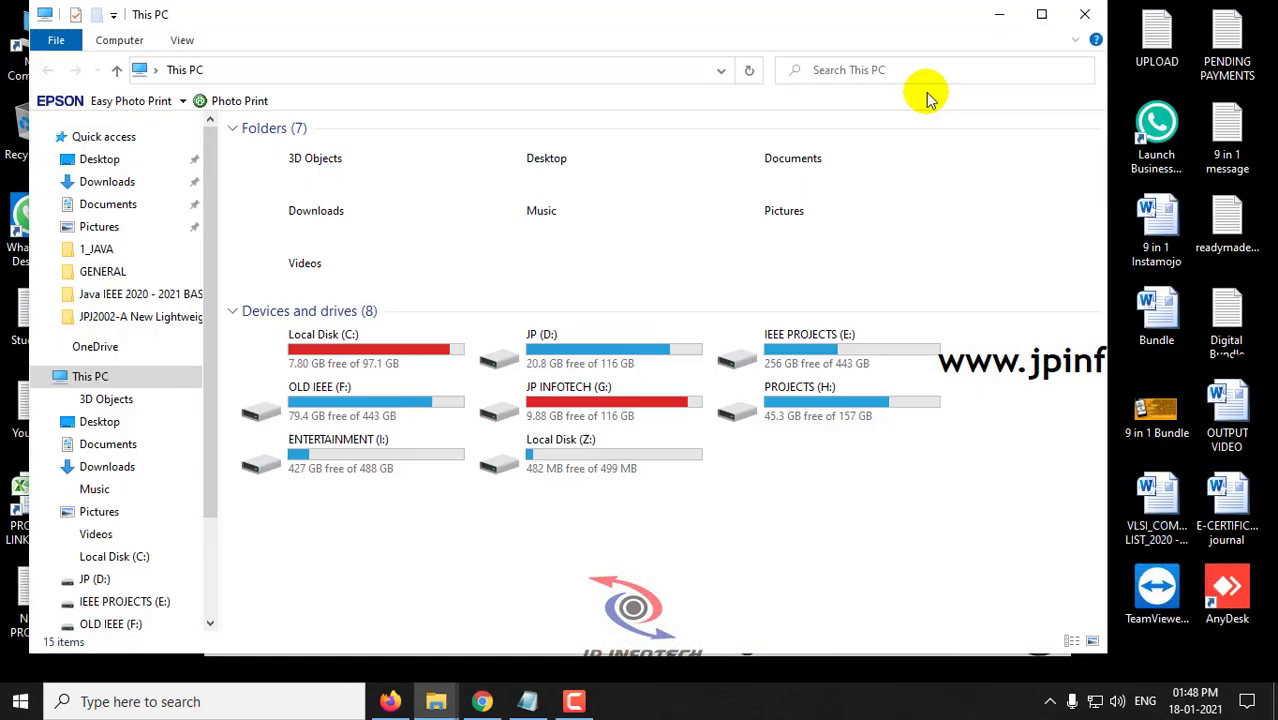
click(390, 358)
double_click(390, 358)
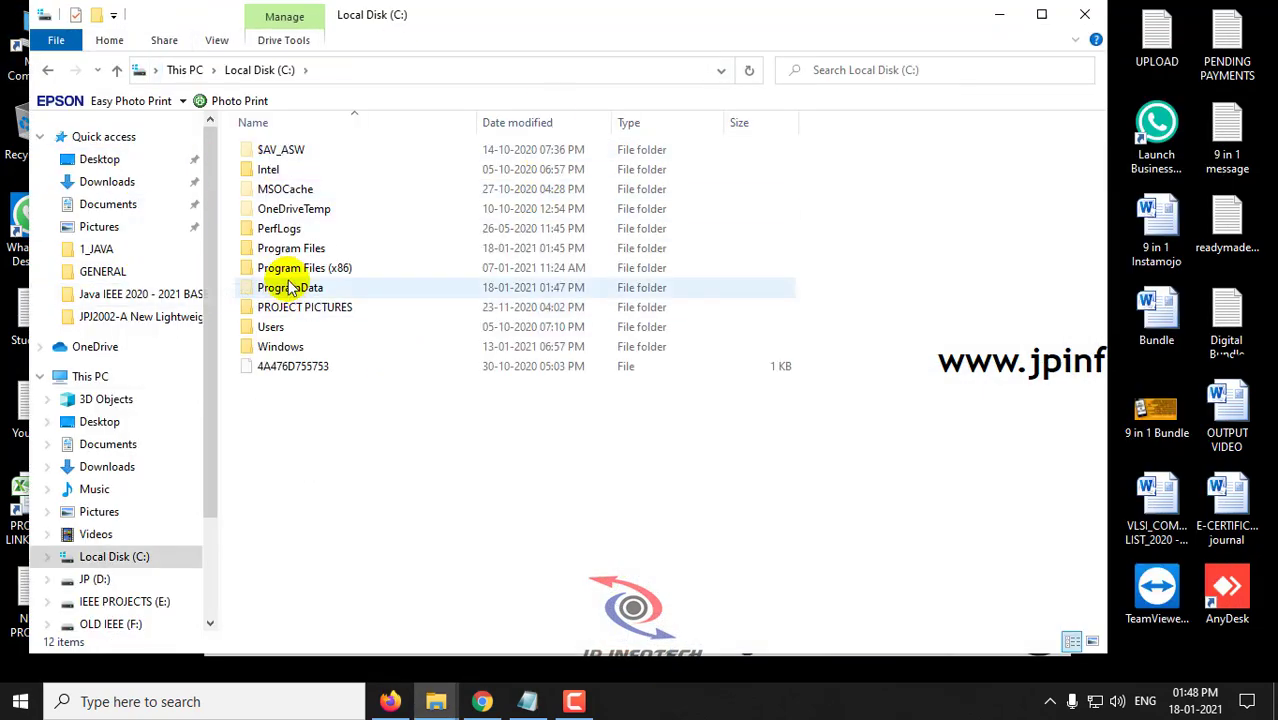
double_click(322, 271)
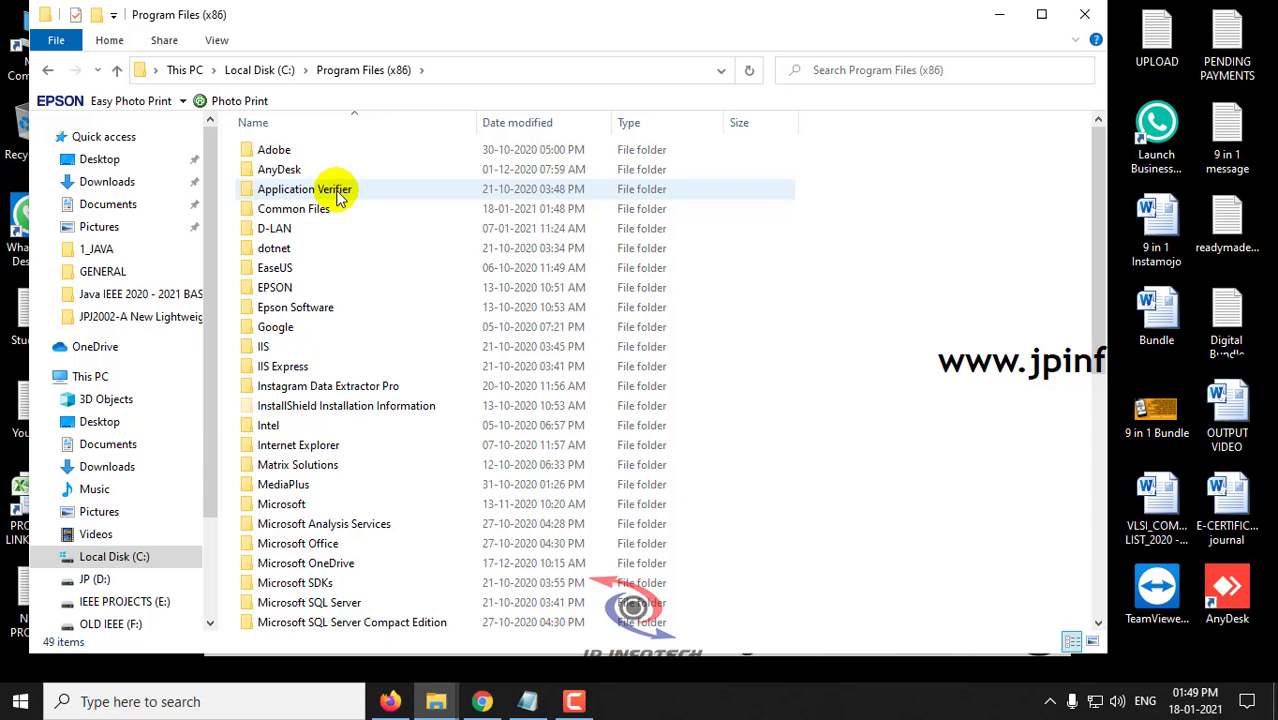
click(340, 197)
click(325, 230)
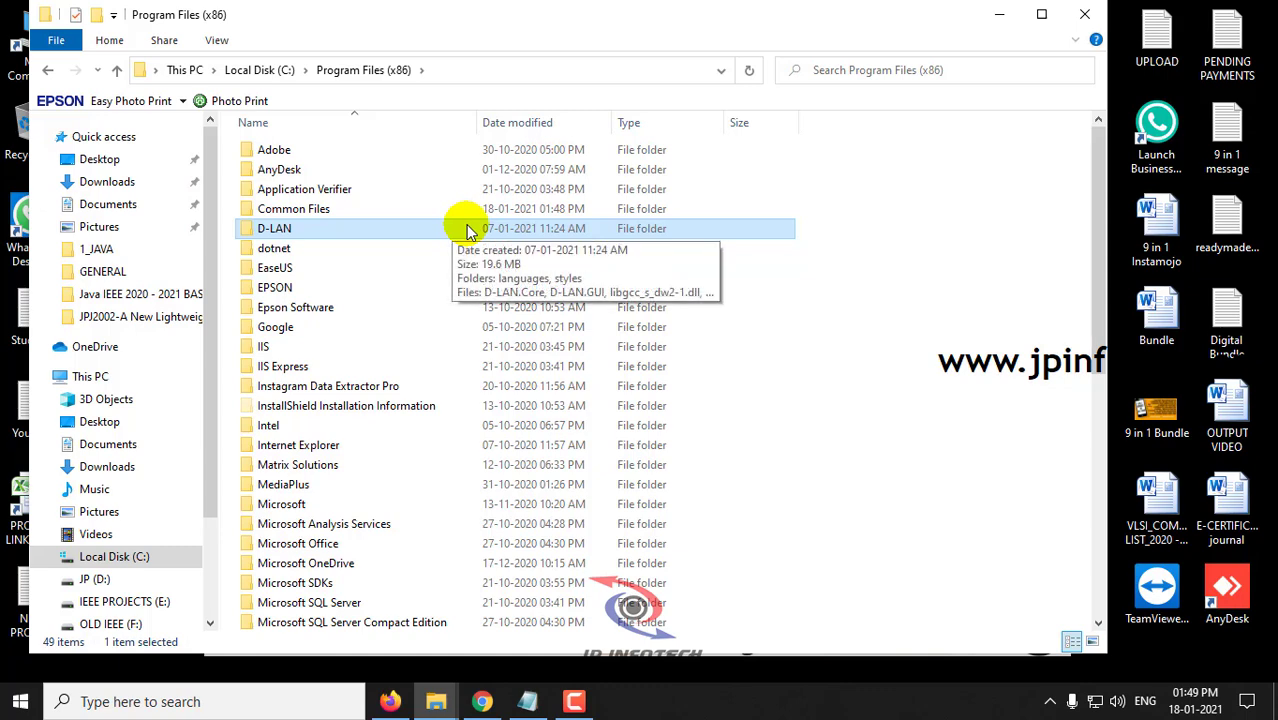
click(48, 75)
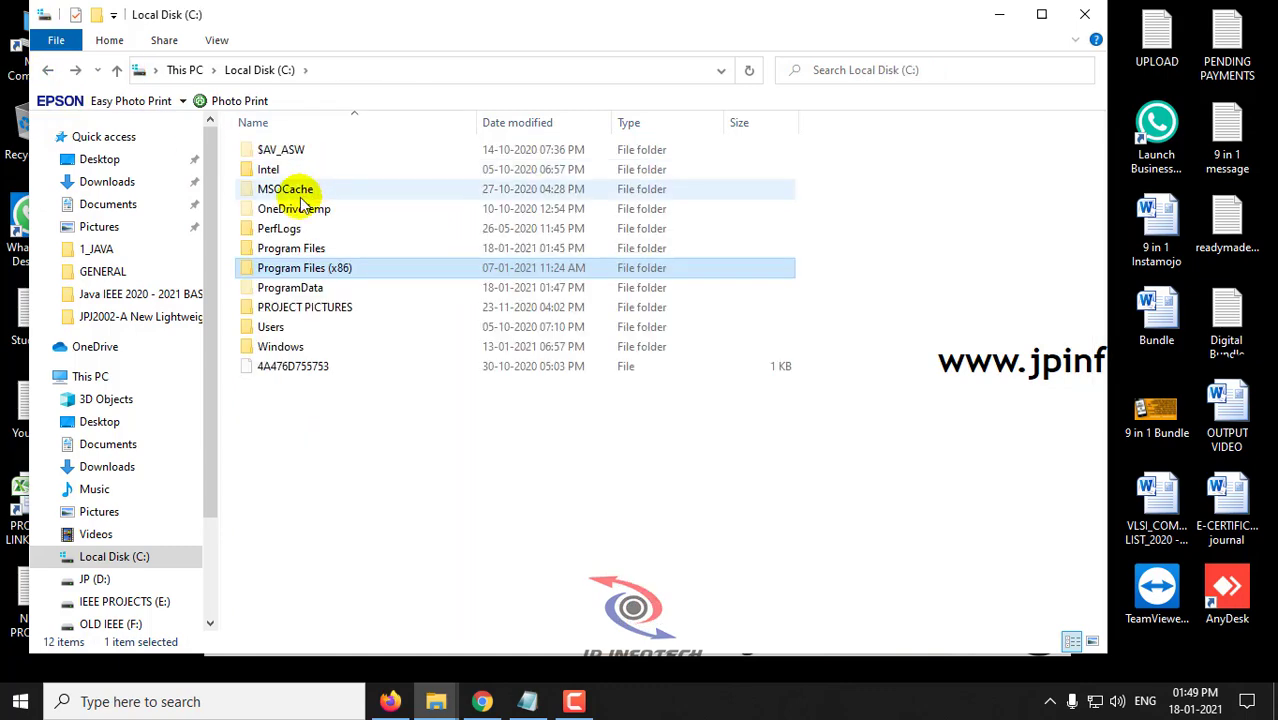
Step: Open the Java folder inside Program Files on drive C: and maximize the File Explorer window
double_click(288, 247)
click(313, 232)
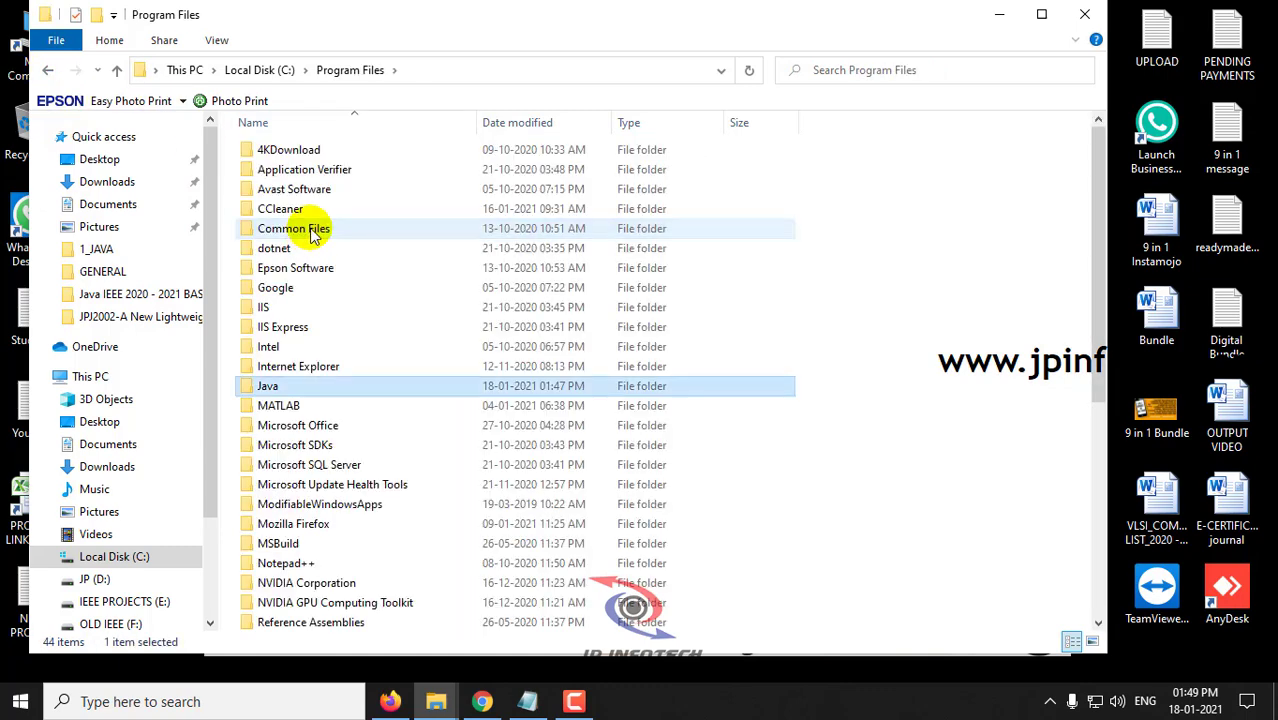
click(271, 385)
double_click(294, 385)
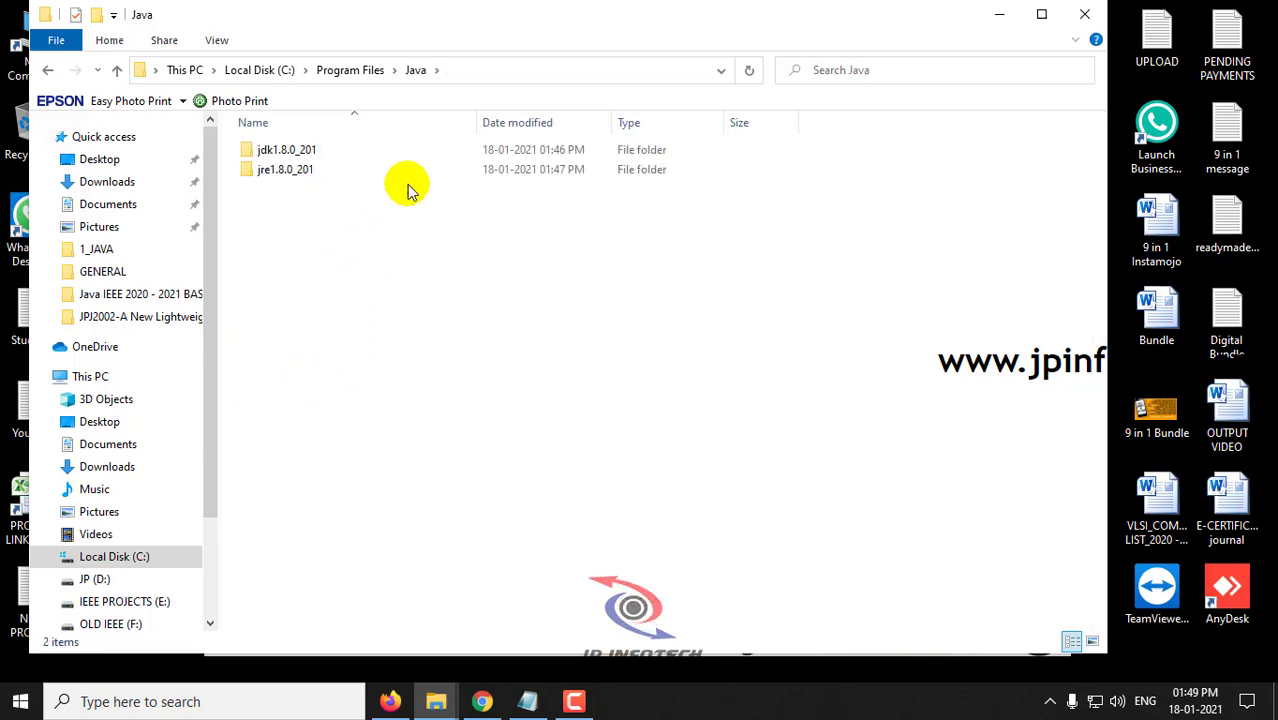
click(1040, 17)
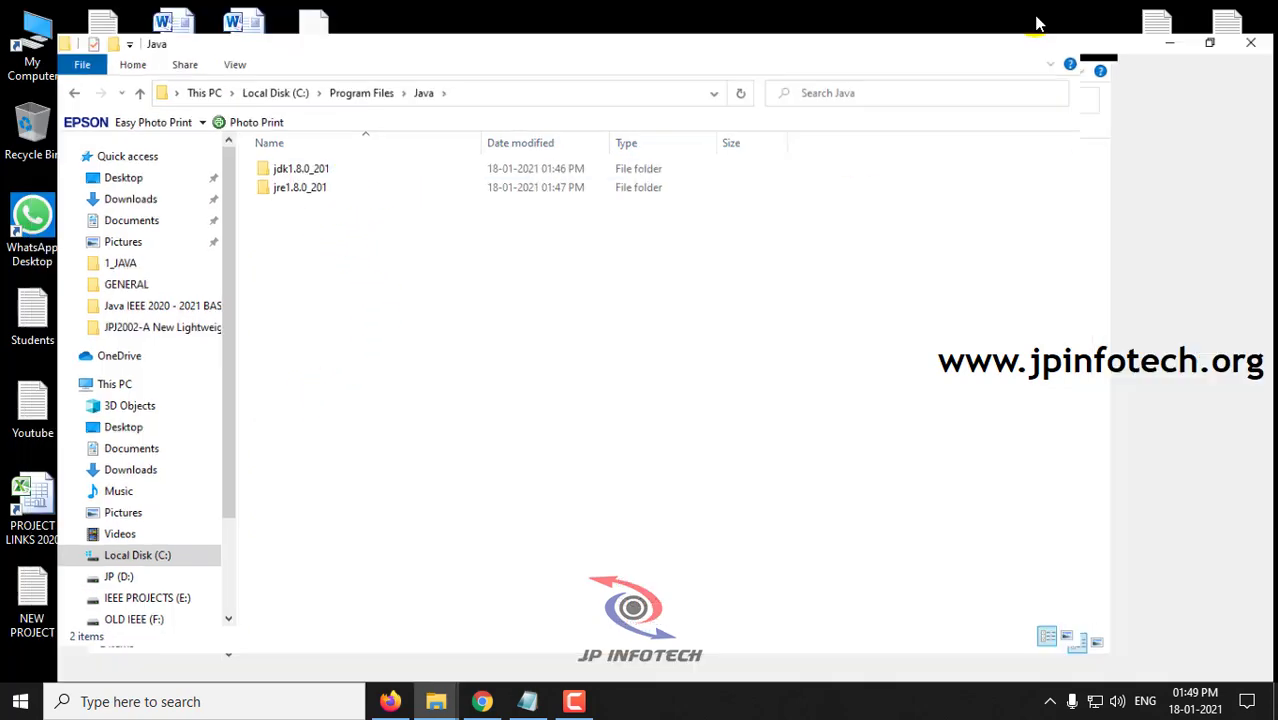
Step: Open the bin folder inside jdk1.8.0_201 and copy its full folder path
click(268, 146)
double_click(270, 150)
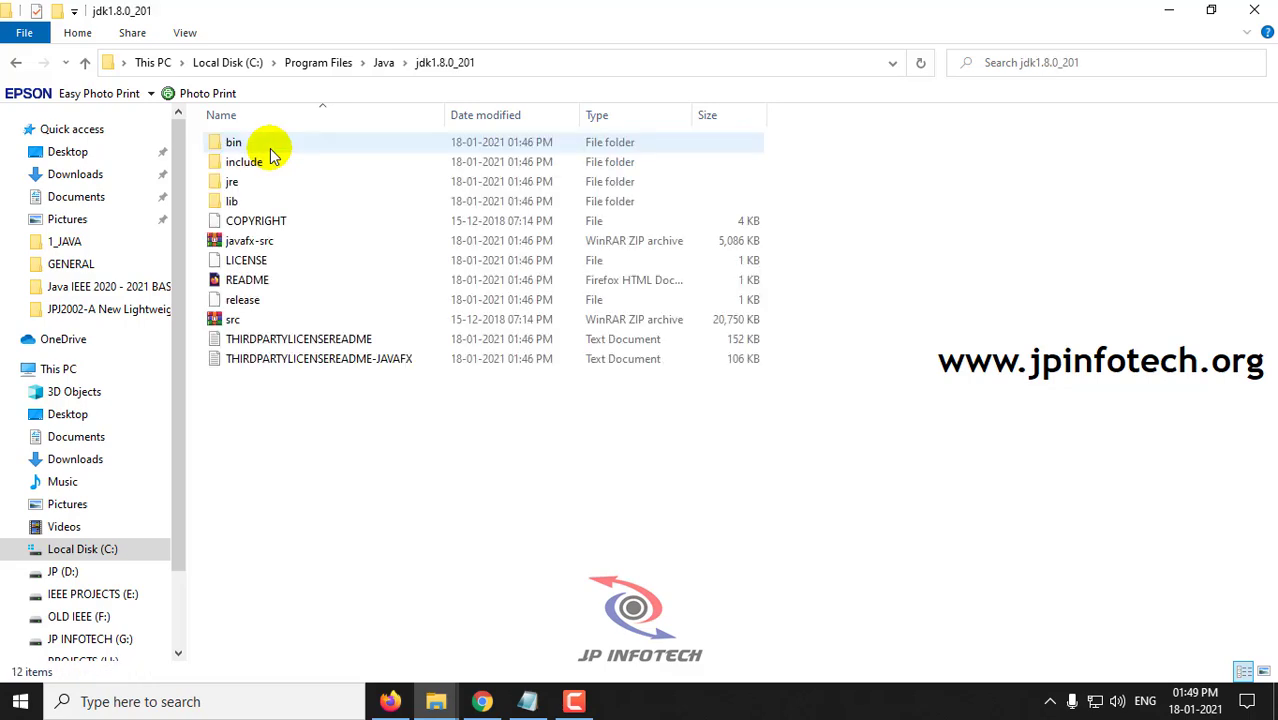
double_click(257, 143)
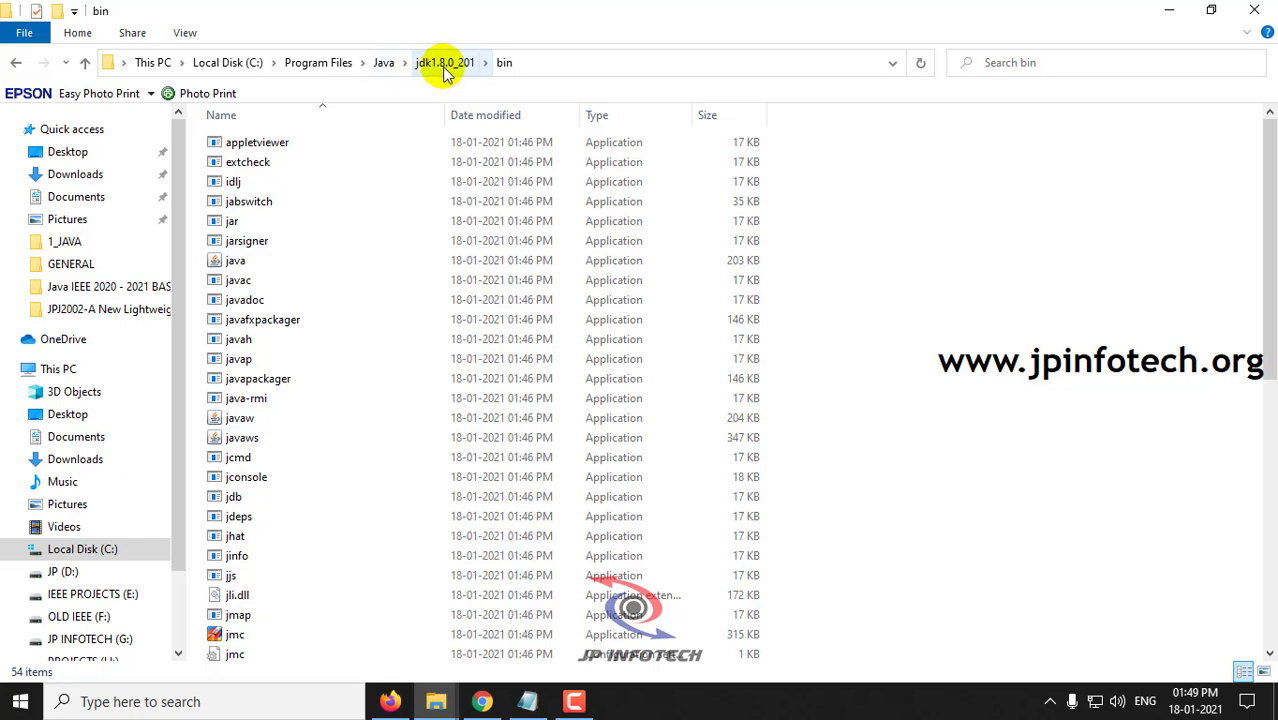
click(537, 62)
right_click(308, 60)
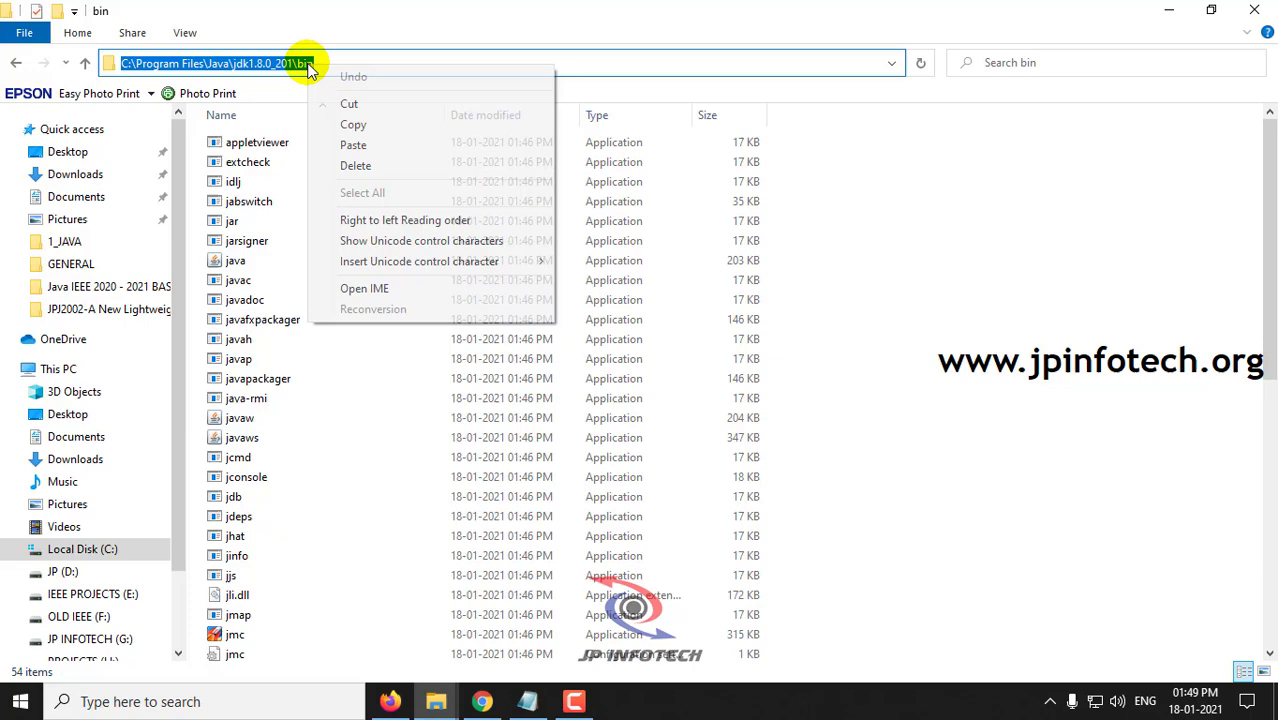
click(355, 125)
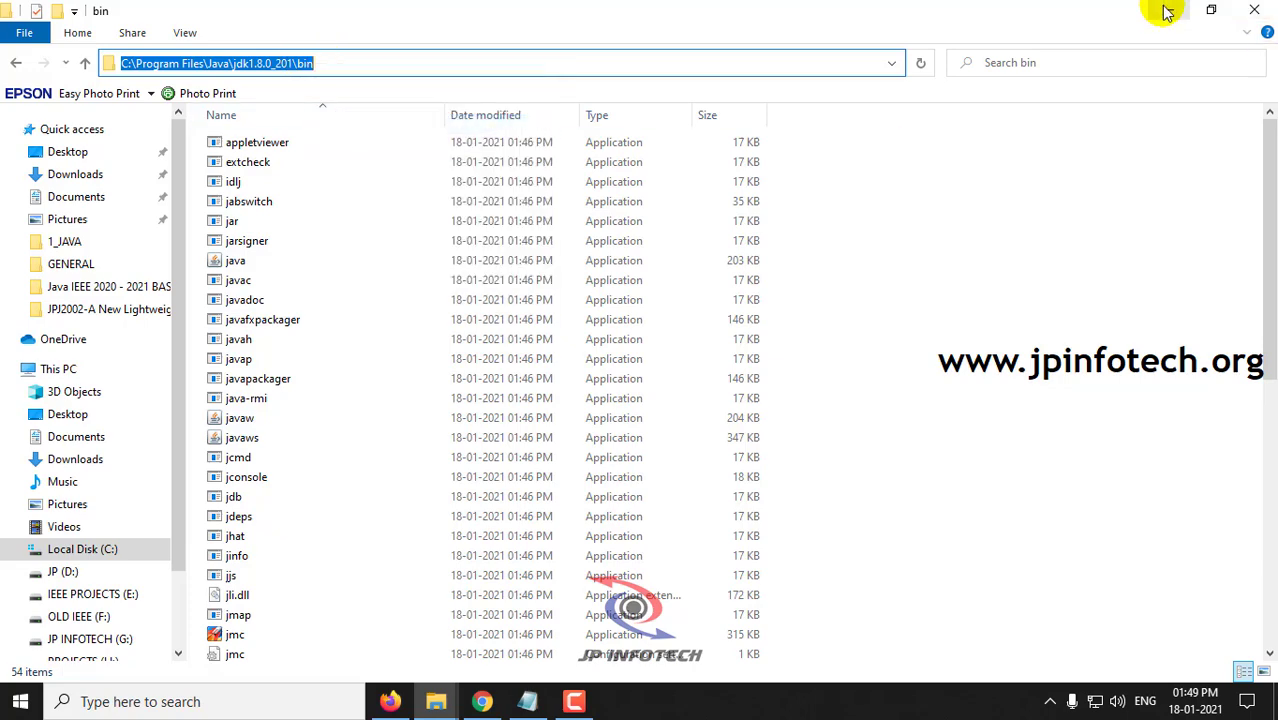
Step: Open the Environment Variables dialog through the advanced system settings in This PC's properties
click(66, 368)
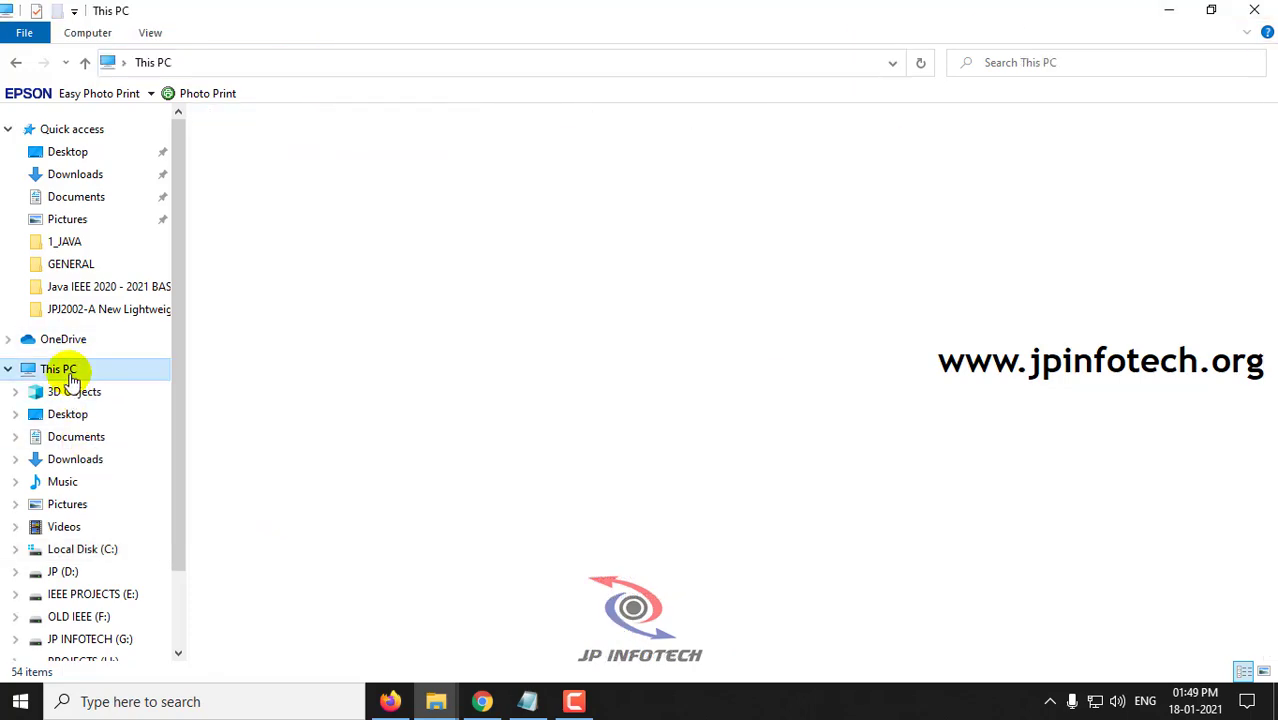
right_click(384, 470)
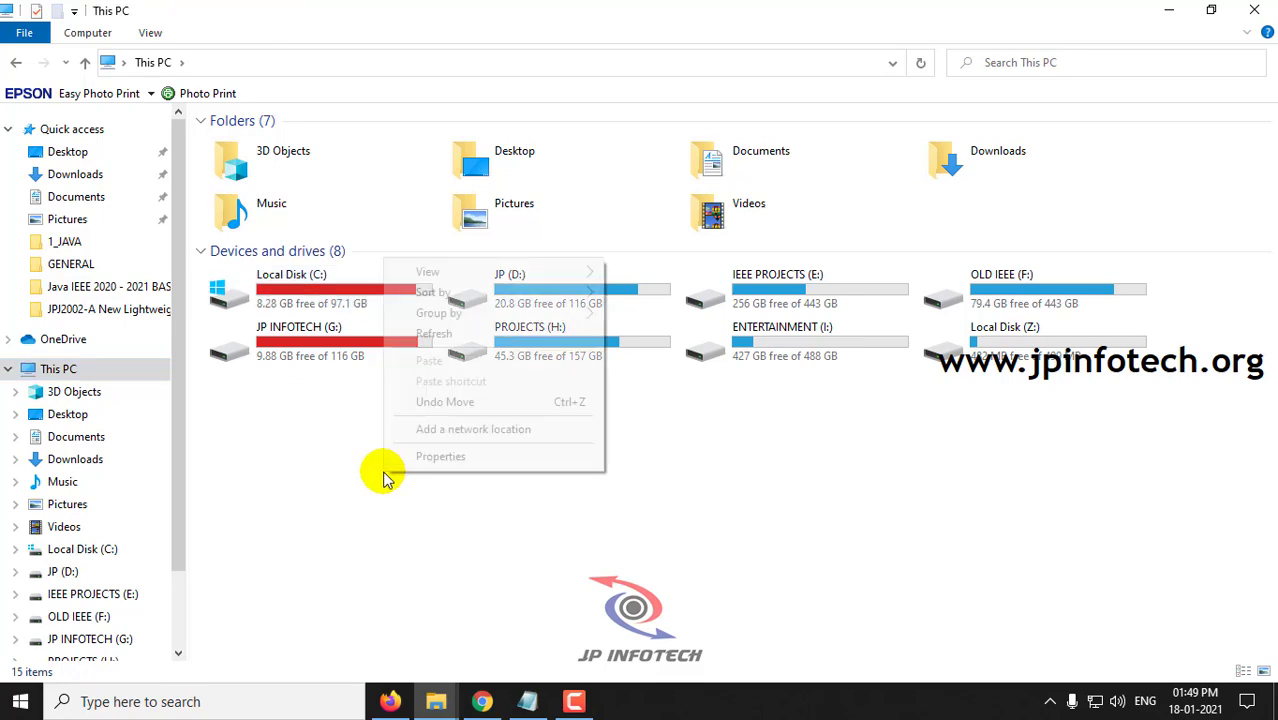
click(478, 460)
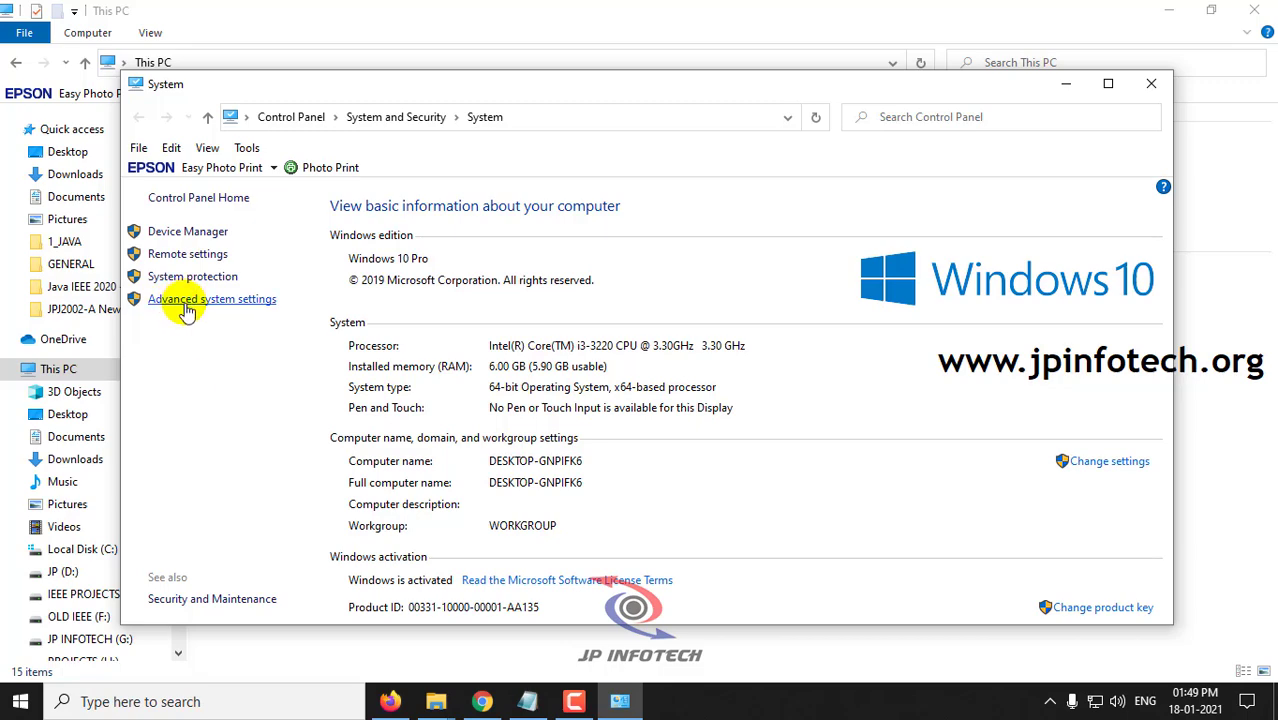
click(185, 302)
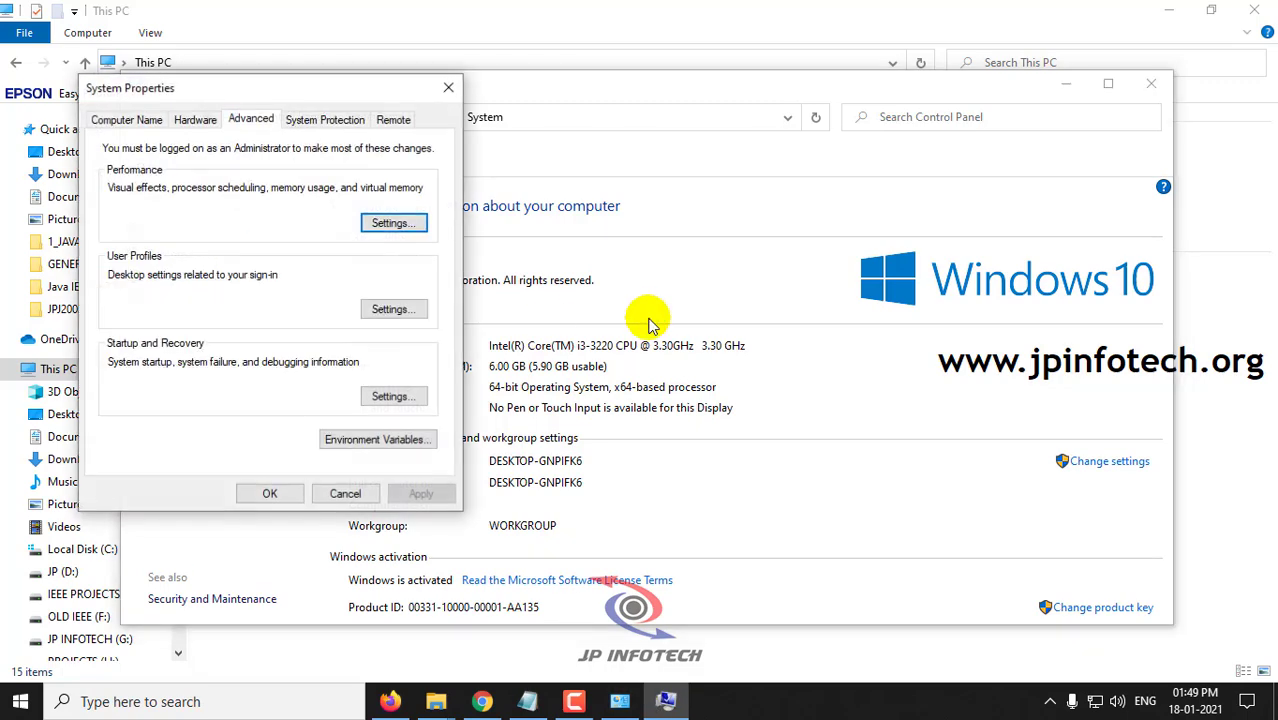
click(352, 447)
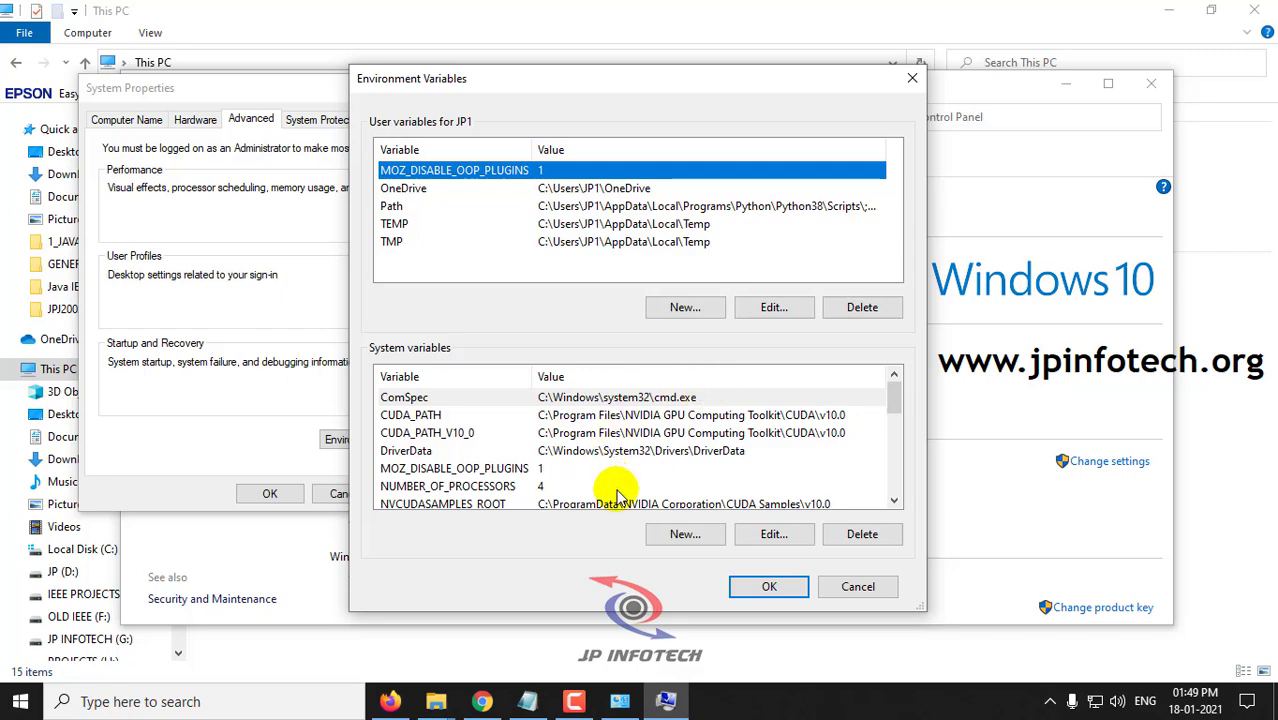
Step: Create a system variable named path with the value C:\Program Files\Java\jdk1.8.0_201\bin, and close the system settings windows
click(682, 533)
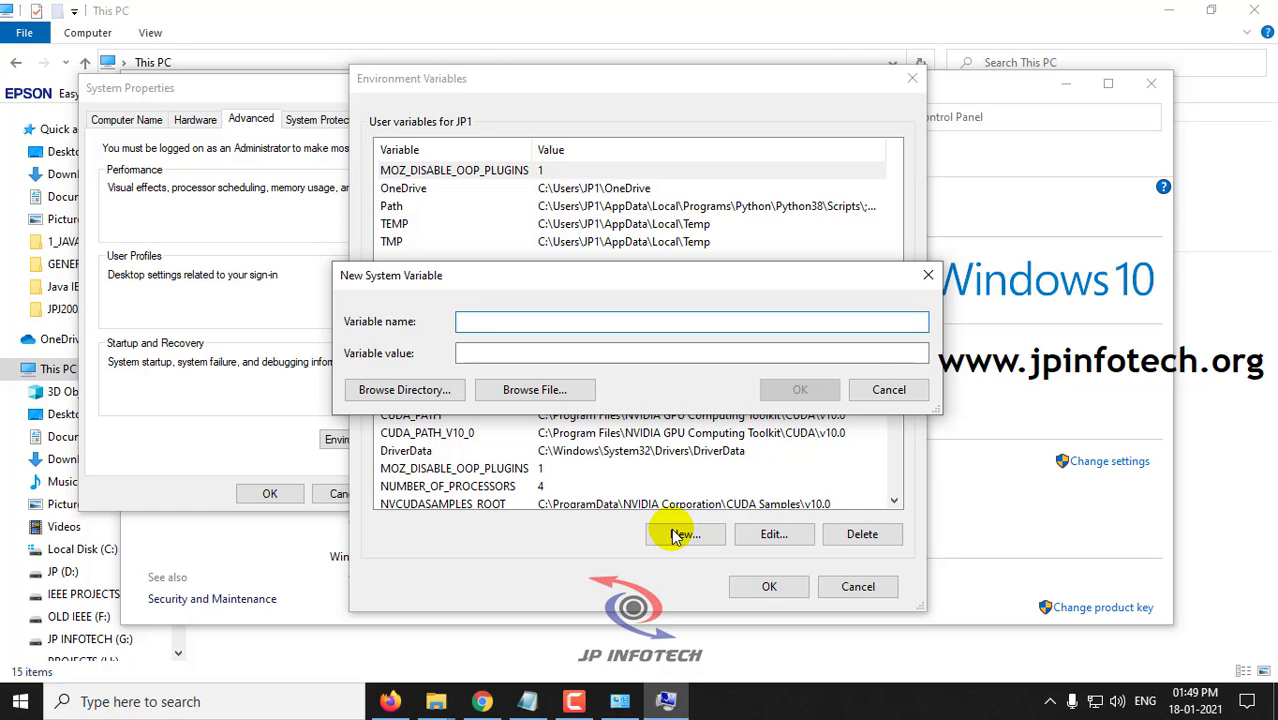
text(path)
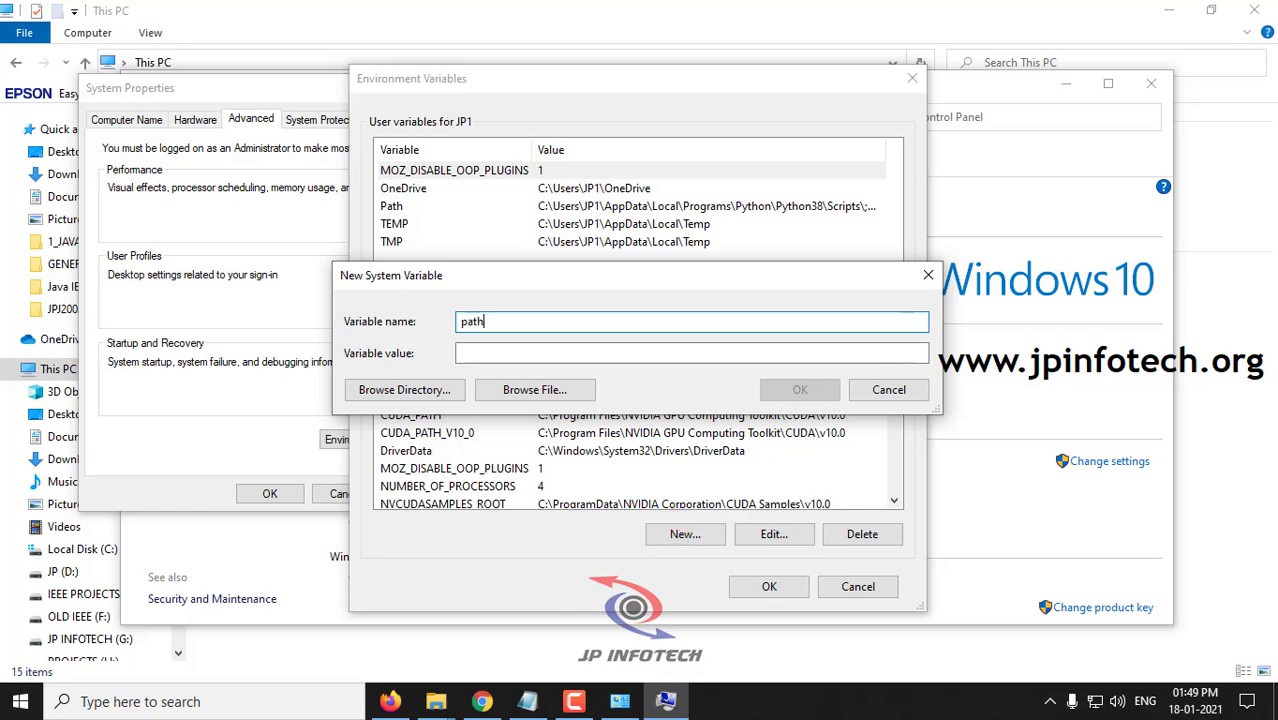
key(Tab)
key(ctrl+v)
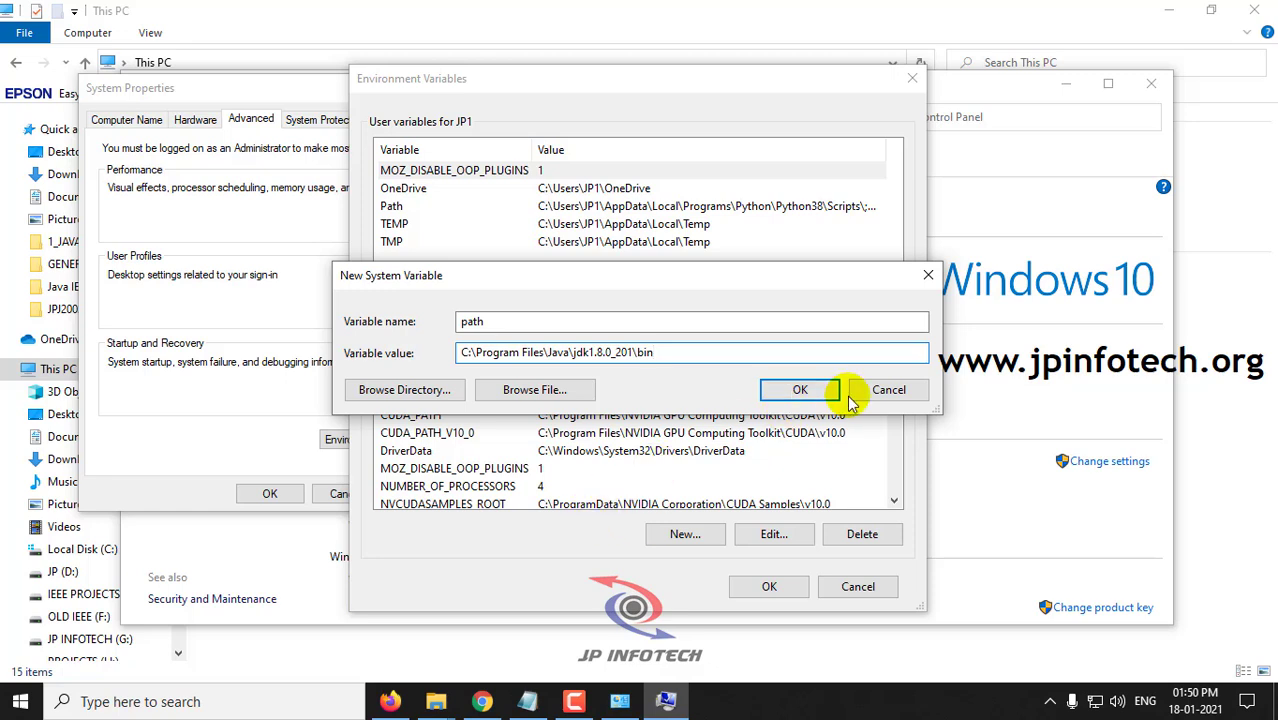
click(800, 389)
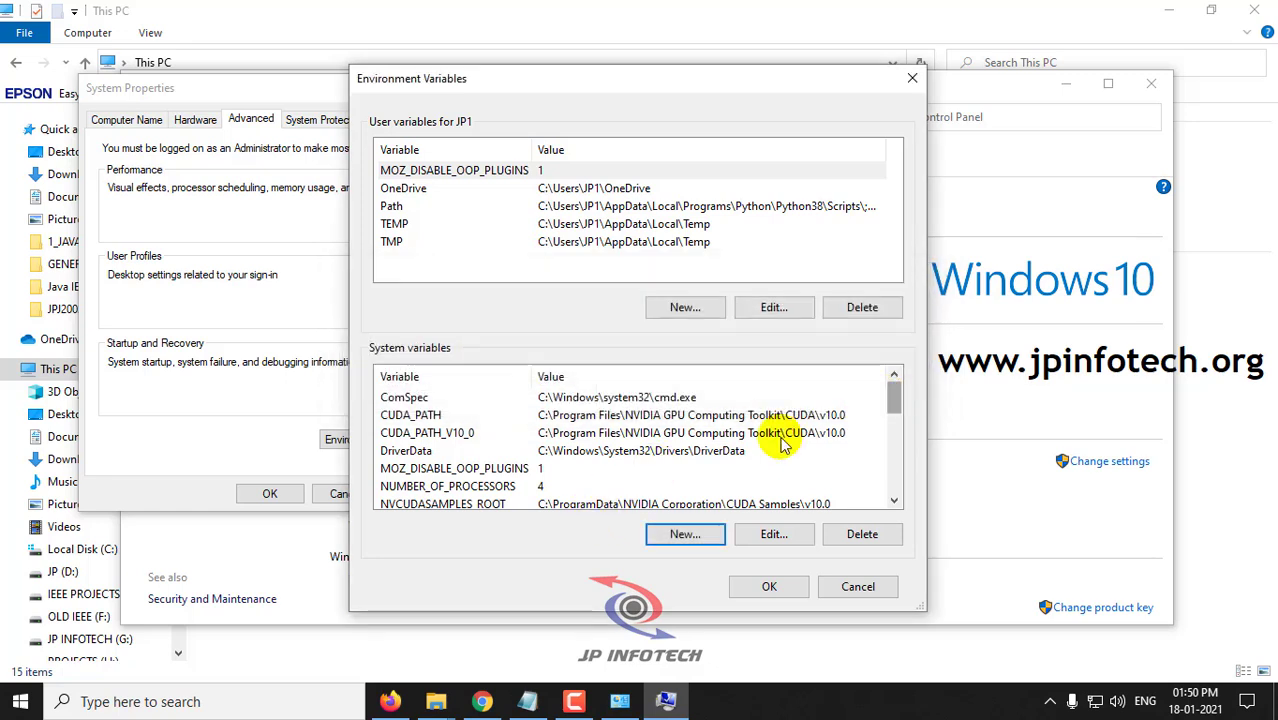
click(785, 590)
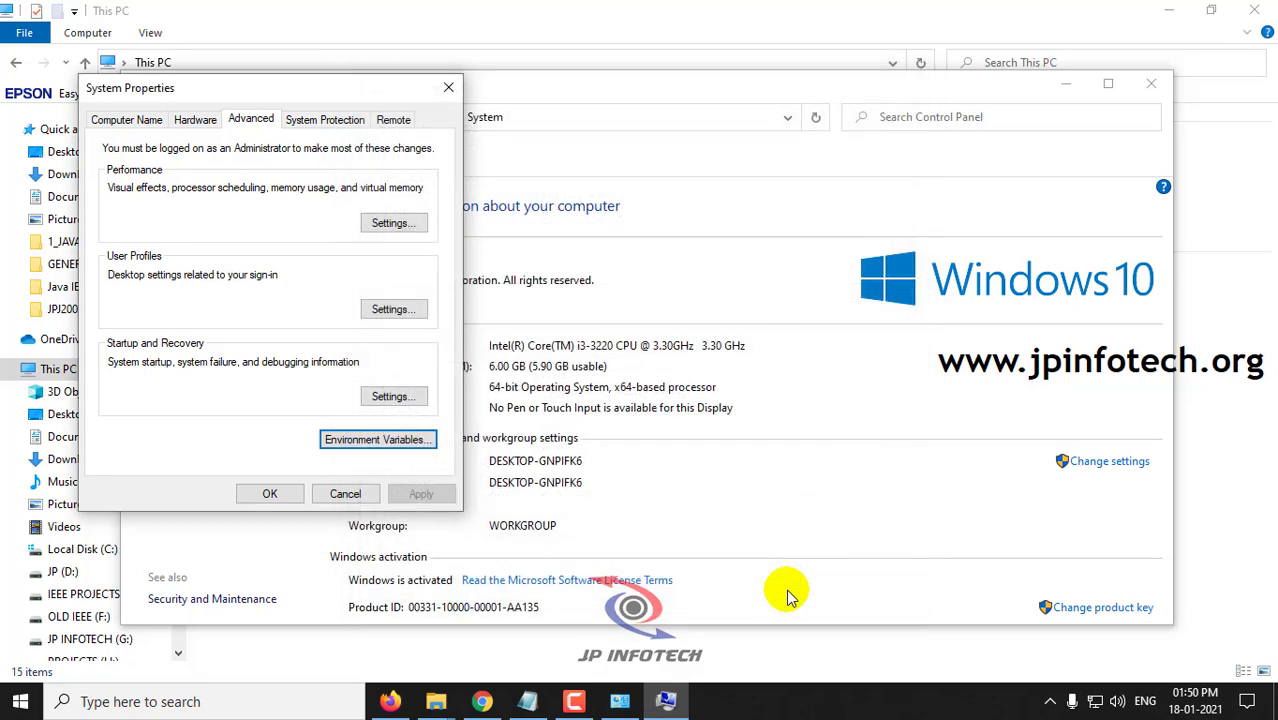
click(272, 492)
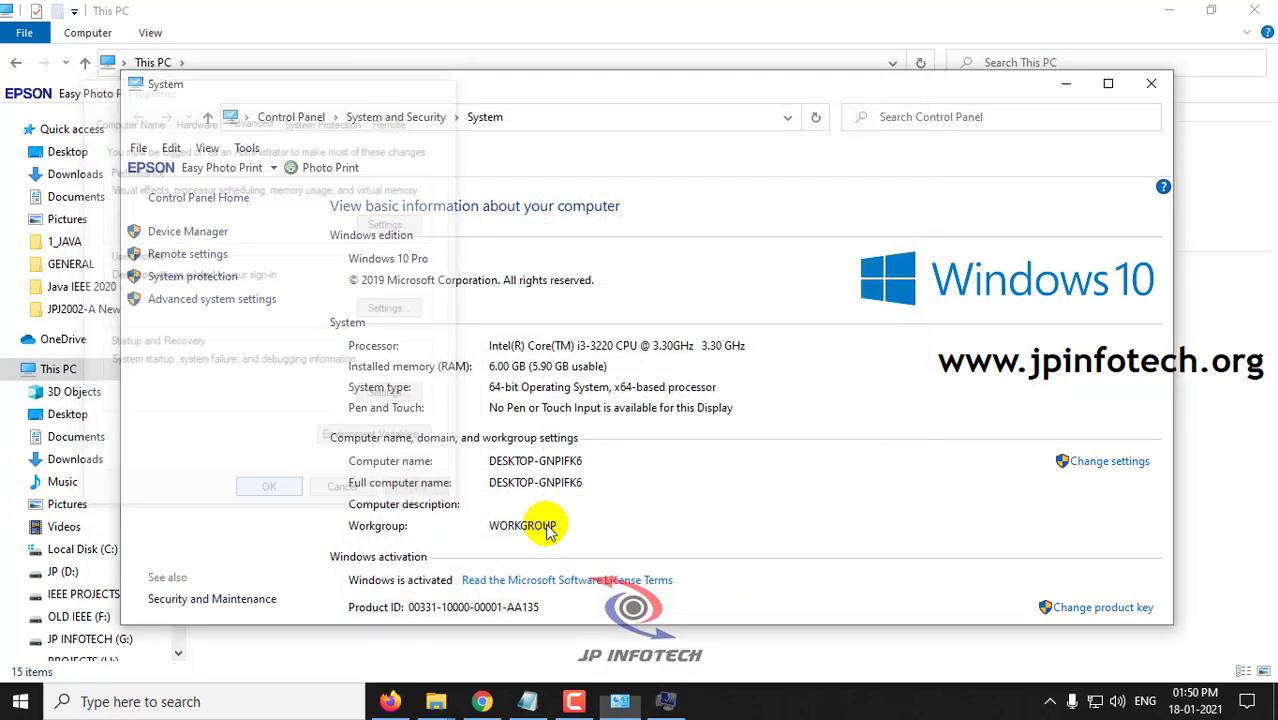
click(1160, 86)
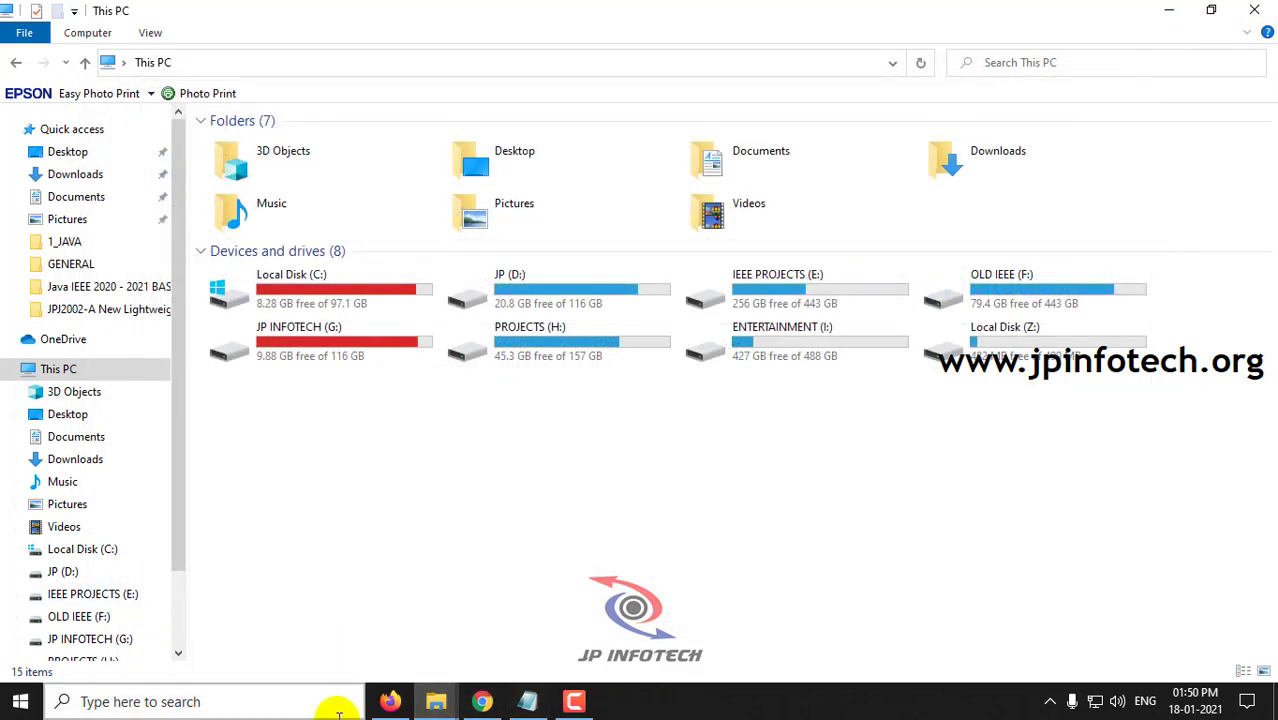
Step: Check the Java installation by running javac -version and java -version in Command Prompt, and close the window
click(222, 704)
text(cmd)
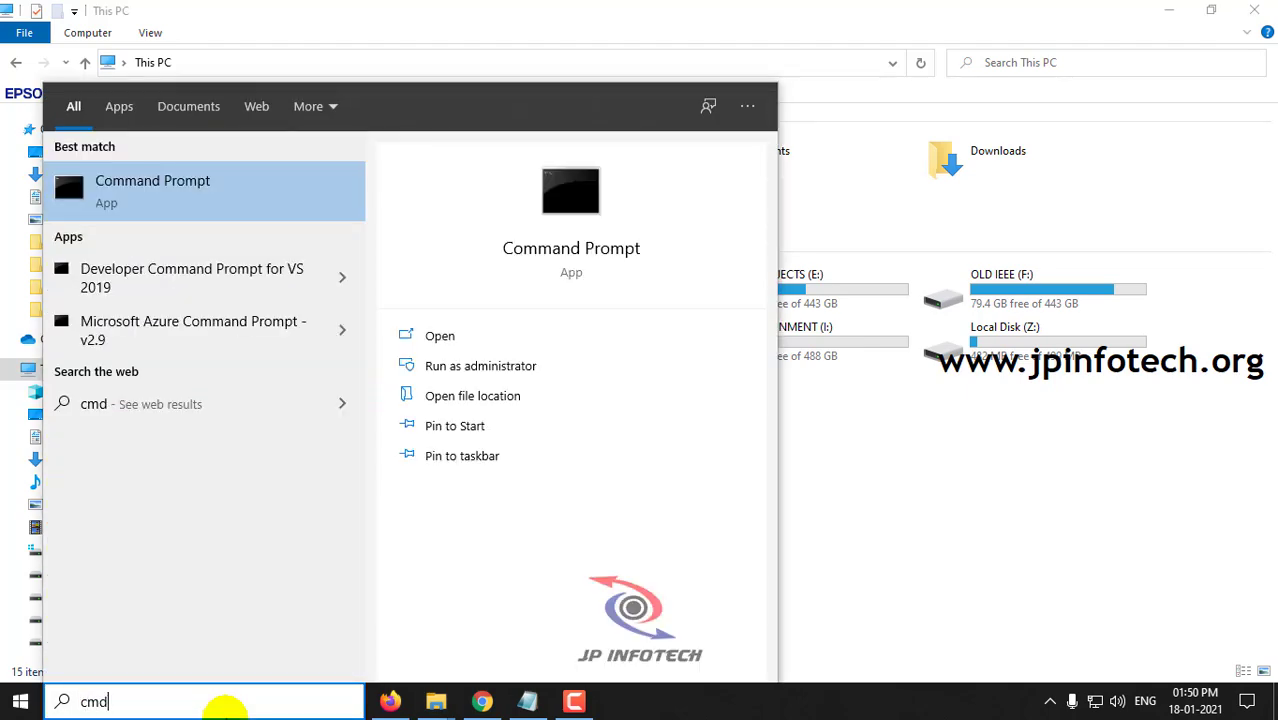
key(Return)
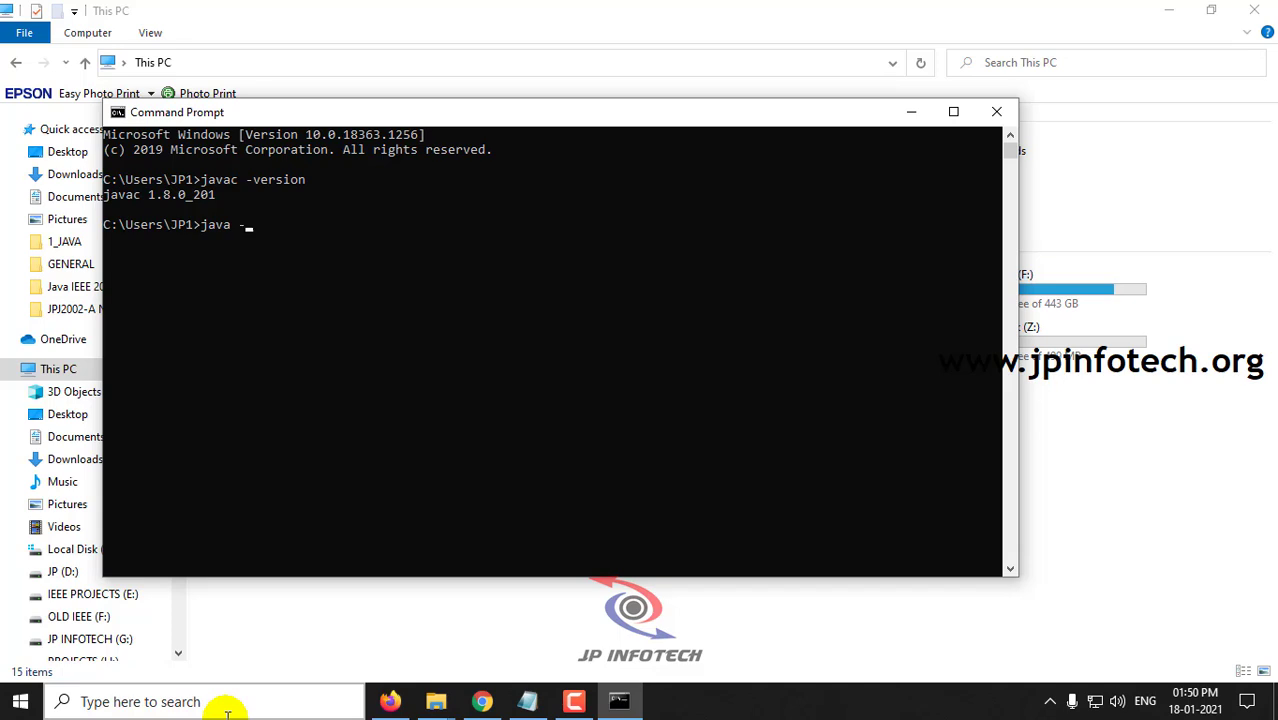
key(Return)
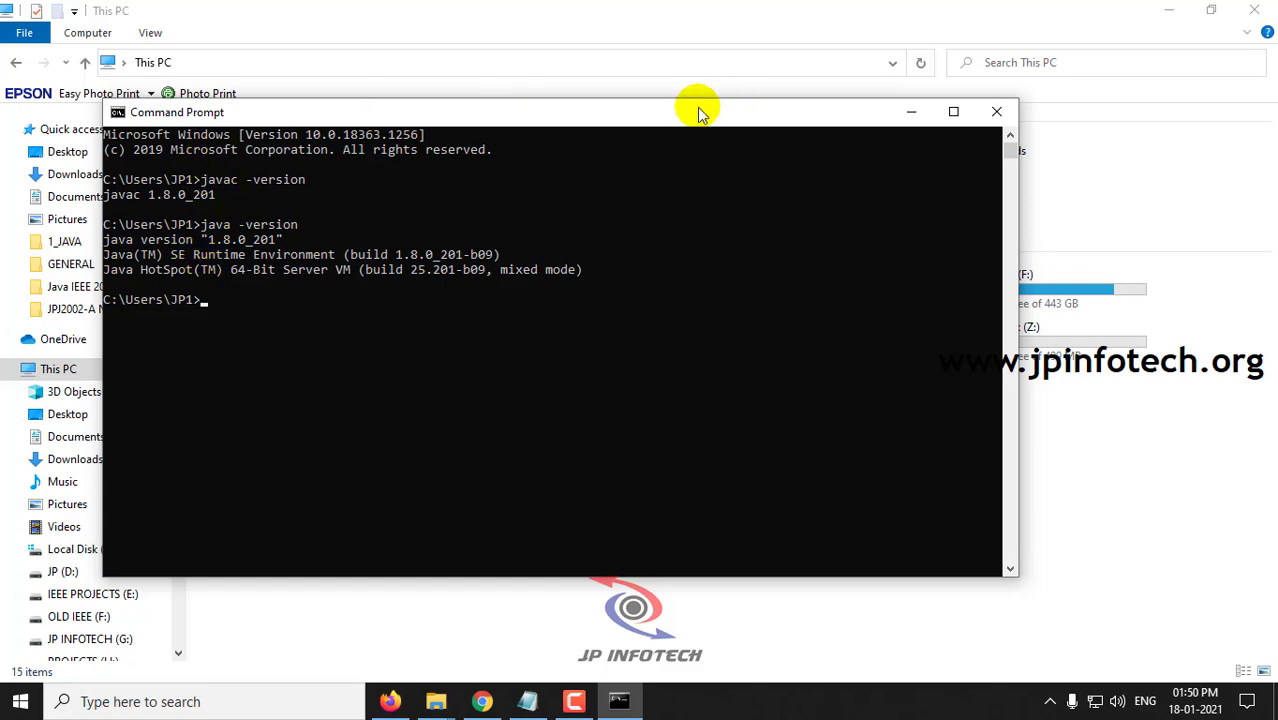
click(1001, 116)
Step: Launch the netbeans-8.2-windows installer from the desktop and add the Apache Tomcat 8.0.27 runtime to the installation
key(super+d)
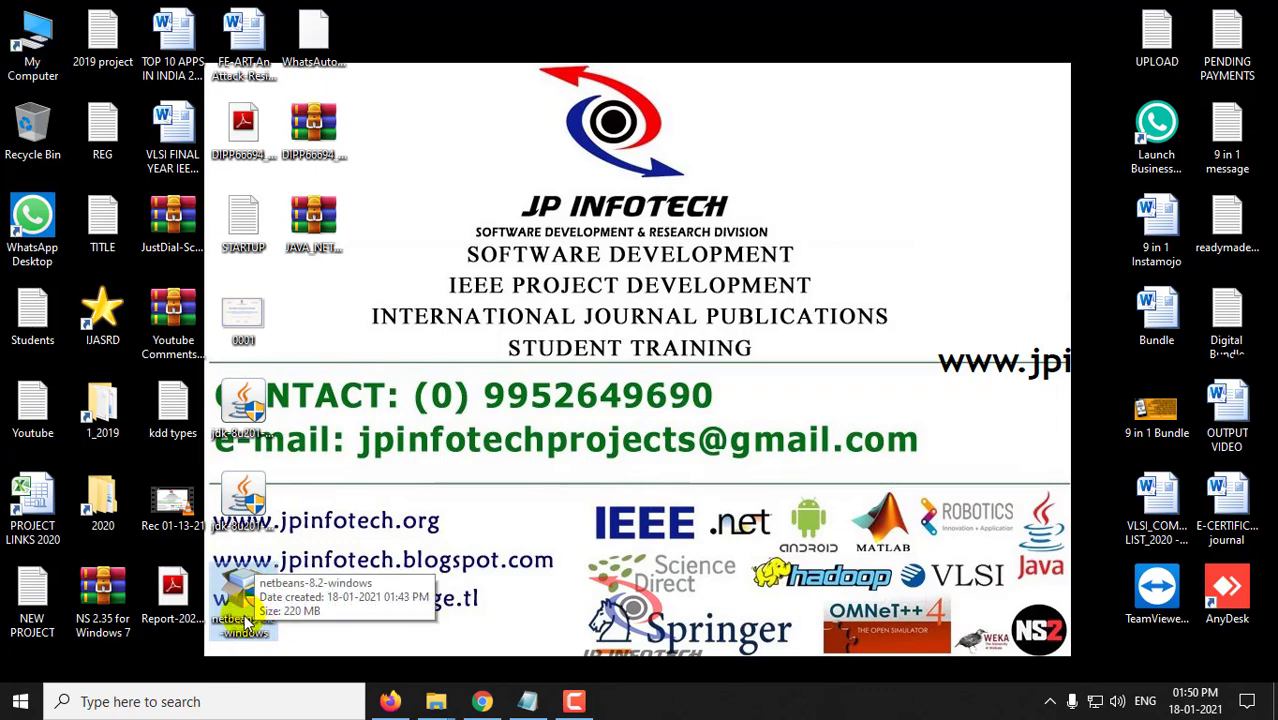
click(248, 612)
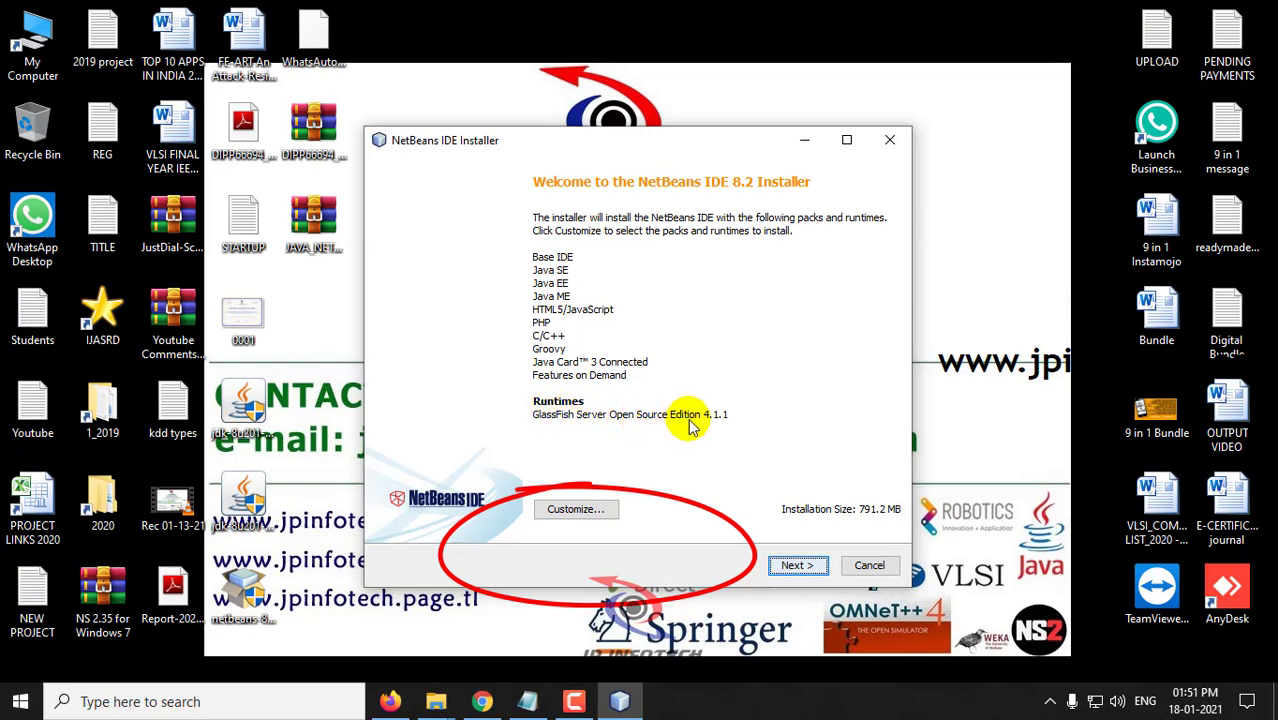
click(577, 515)
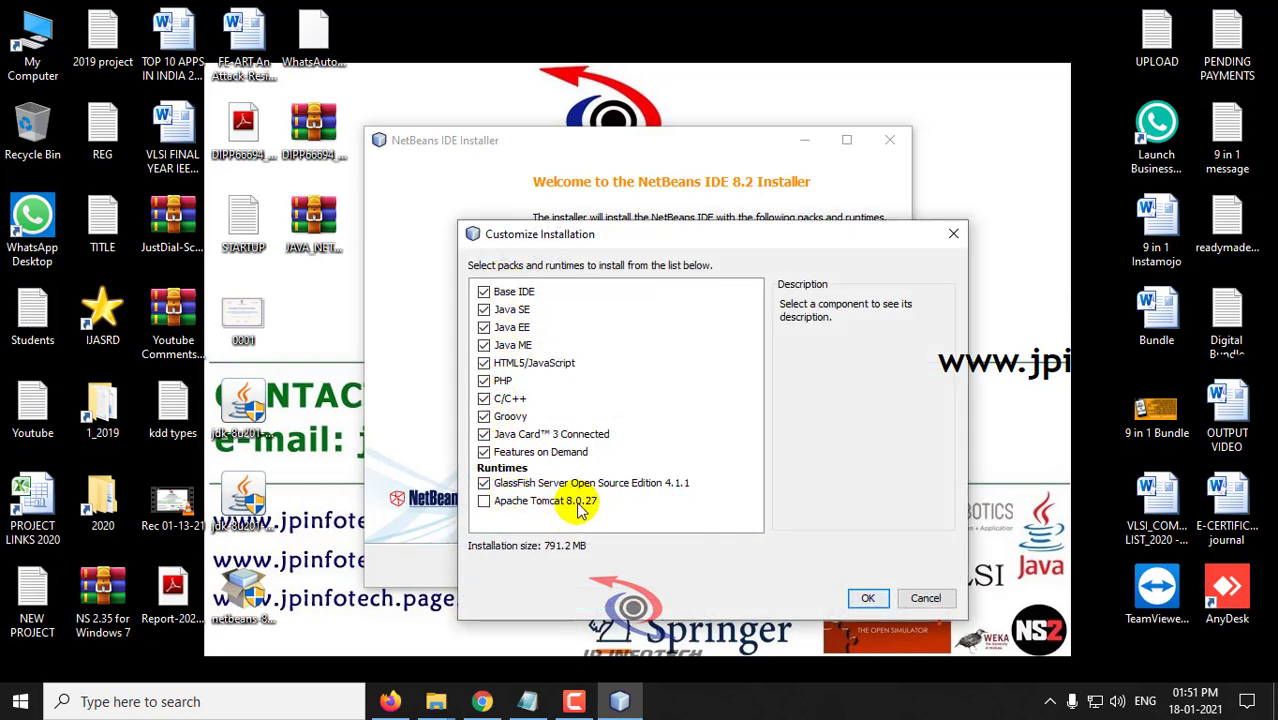
click(485, 502)
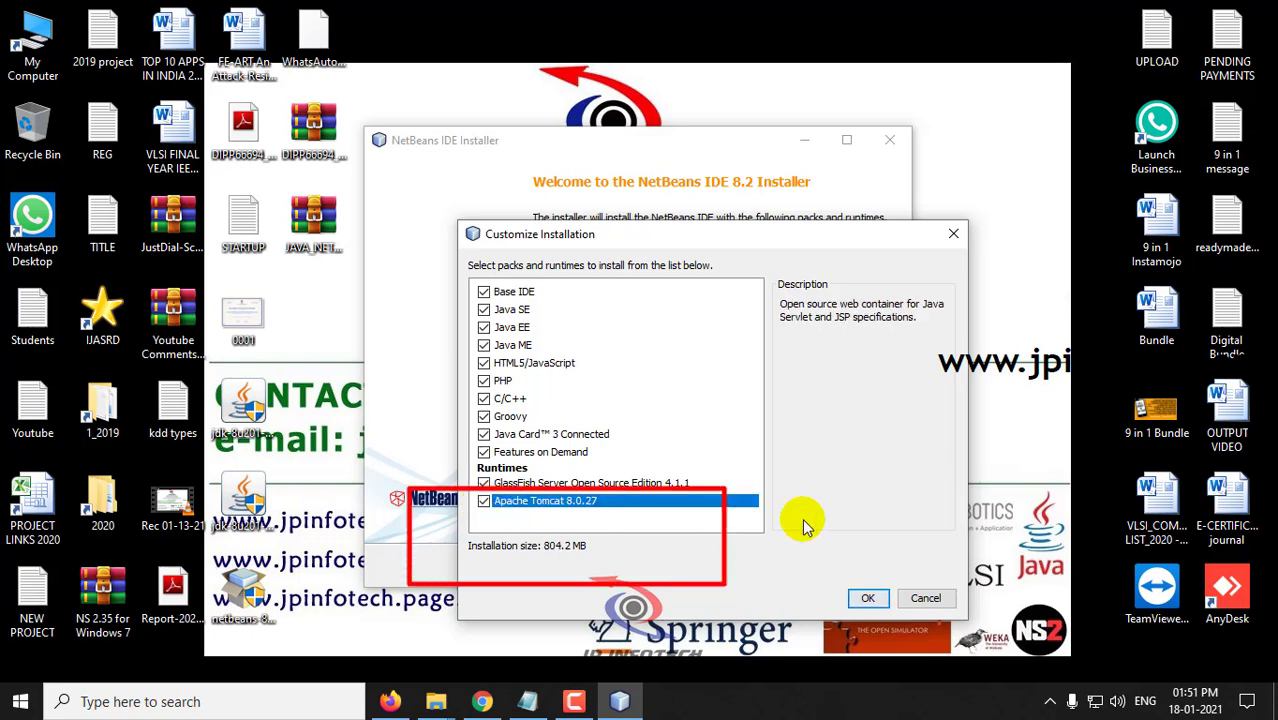
click(867, 598)
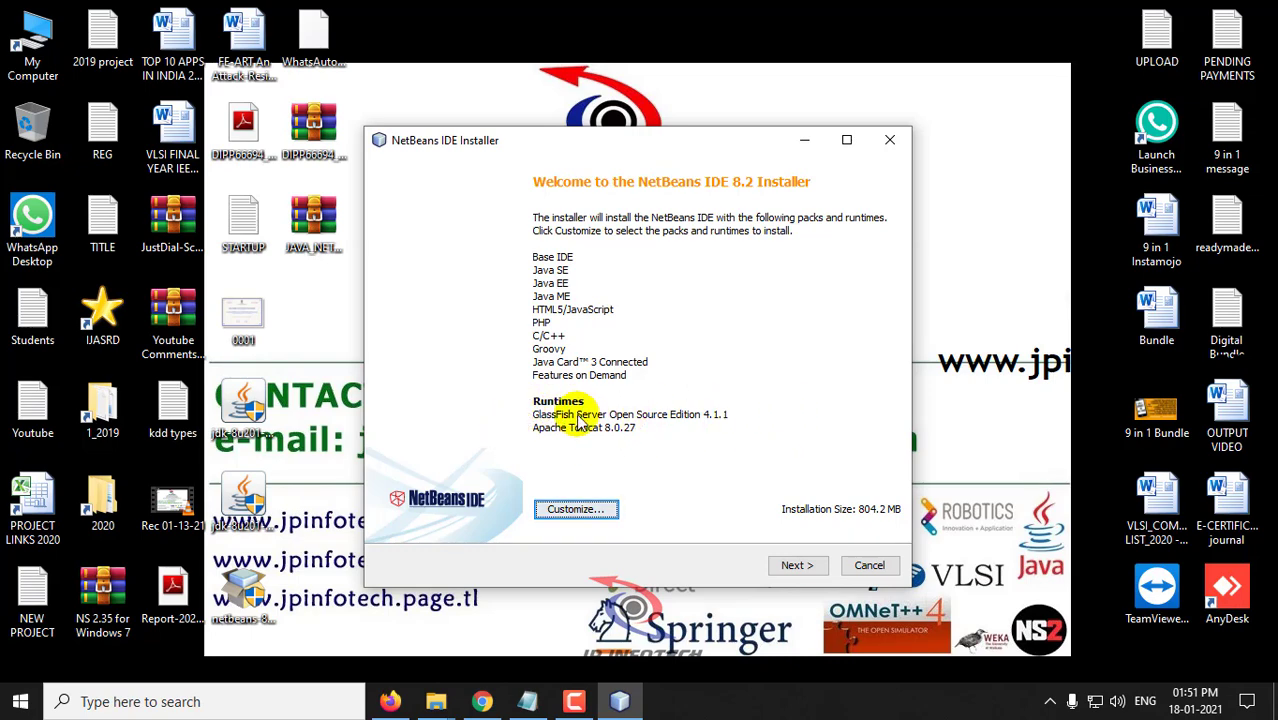
Step: Accept the license agreement and keep the default NetBeans, GlassFish and Apache Tomcat folders, with jdk1.8.0_201 as the JDK
click(797, 566)
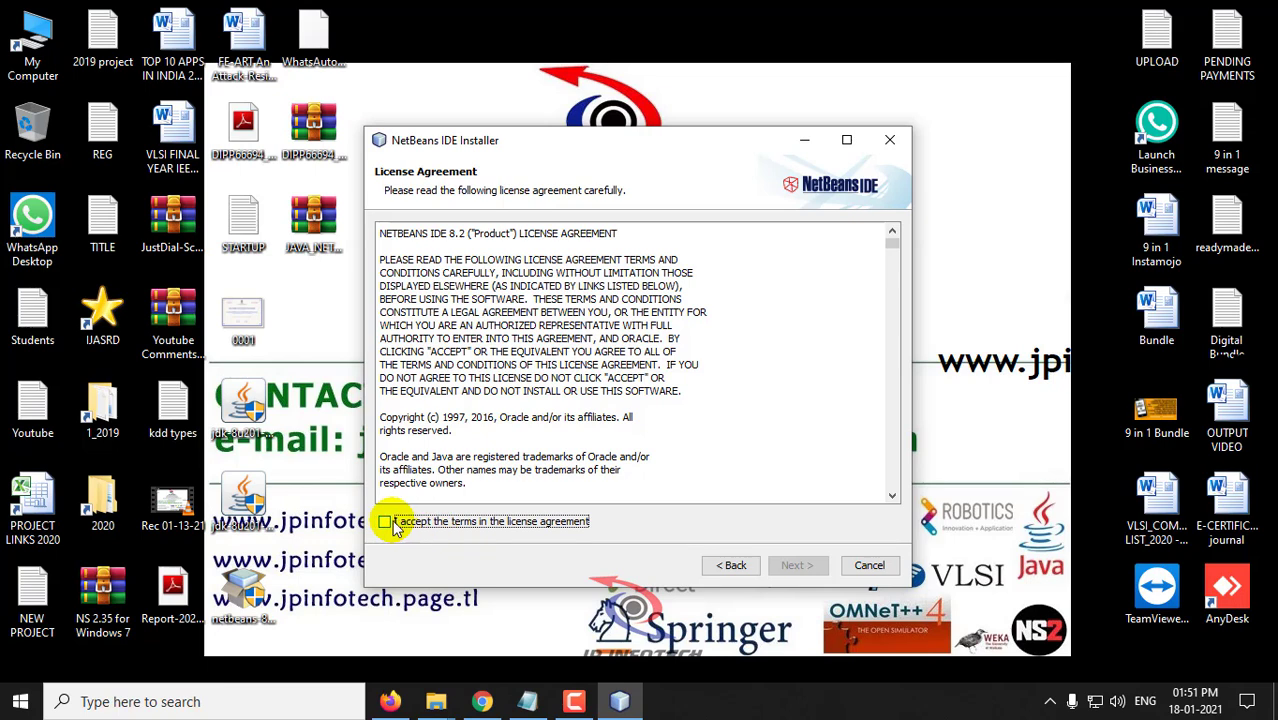
click(387, 523)
click(810, 566)
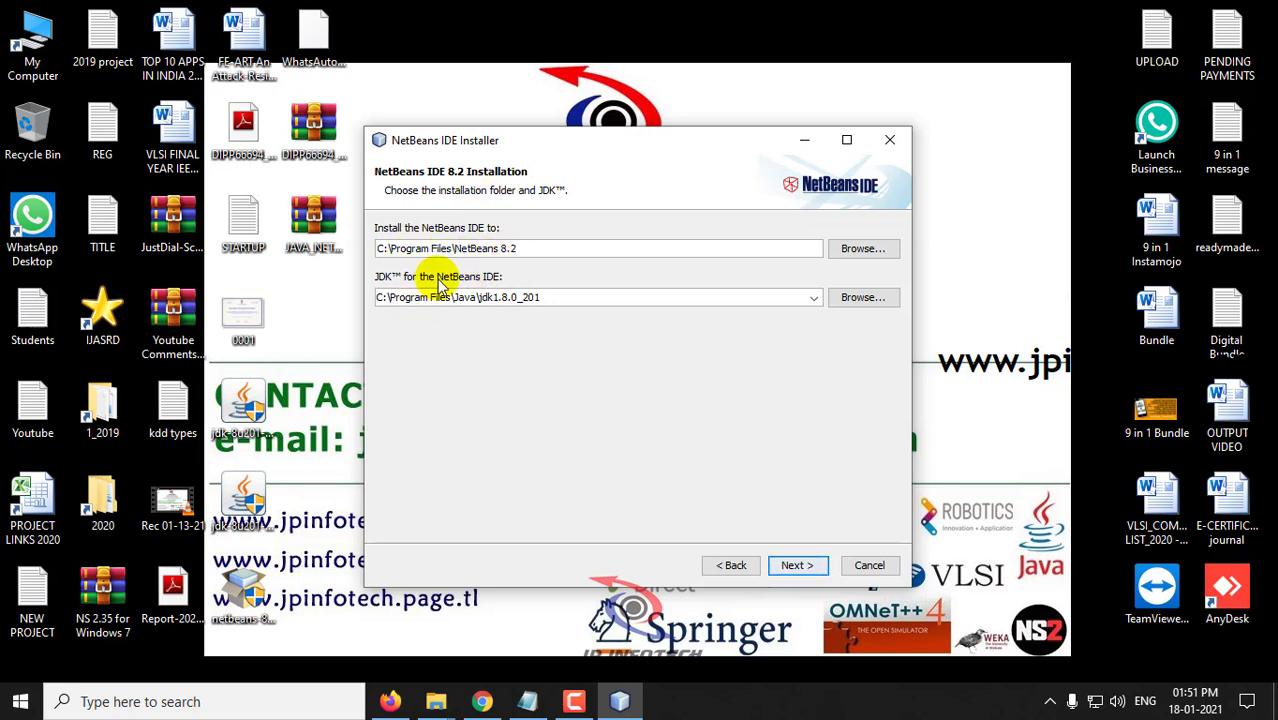
click(792, 566)
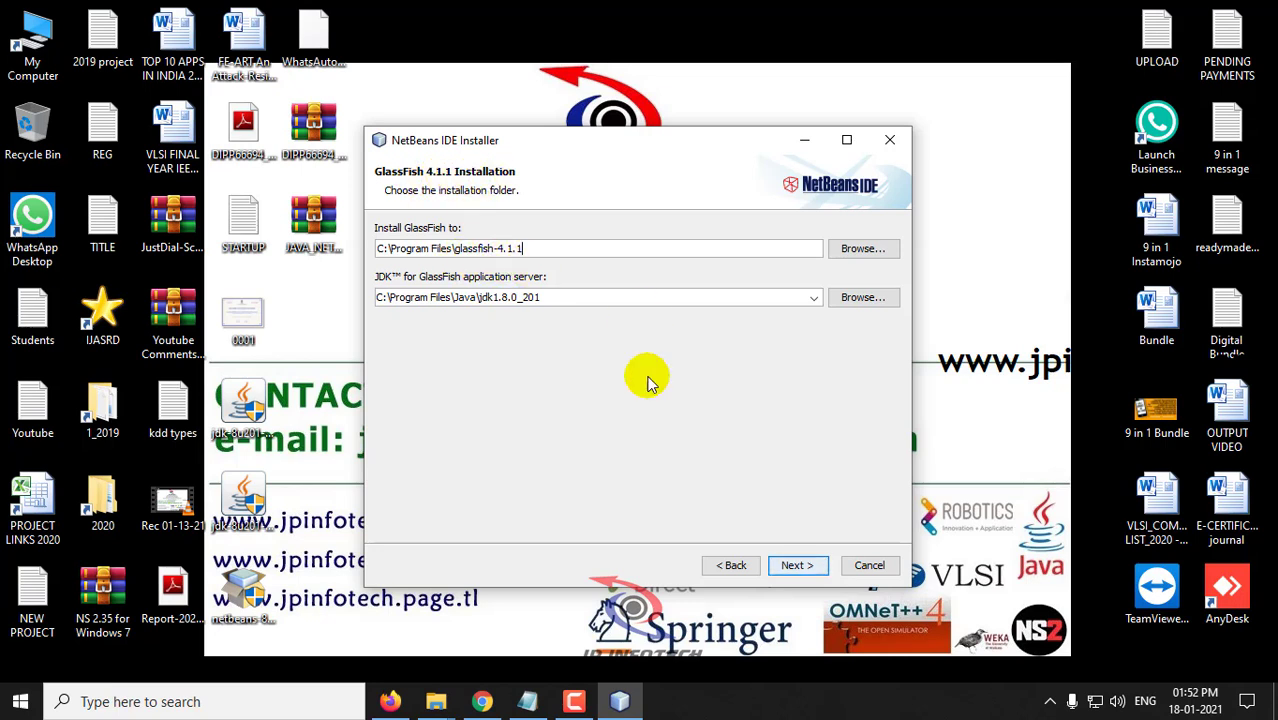
click(792, 566)
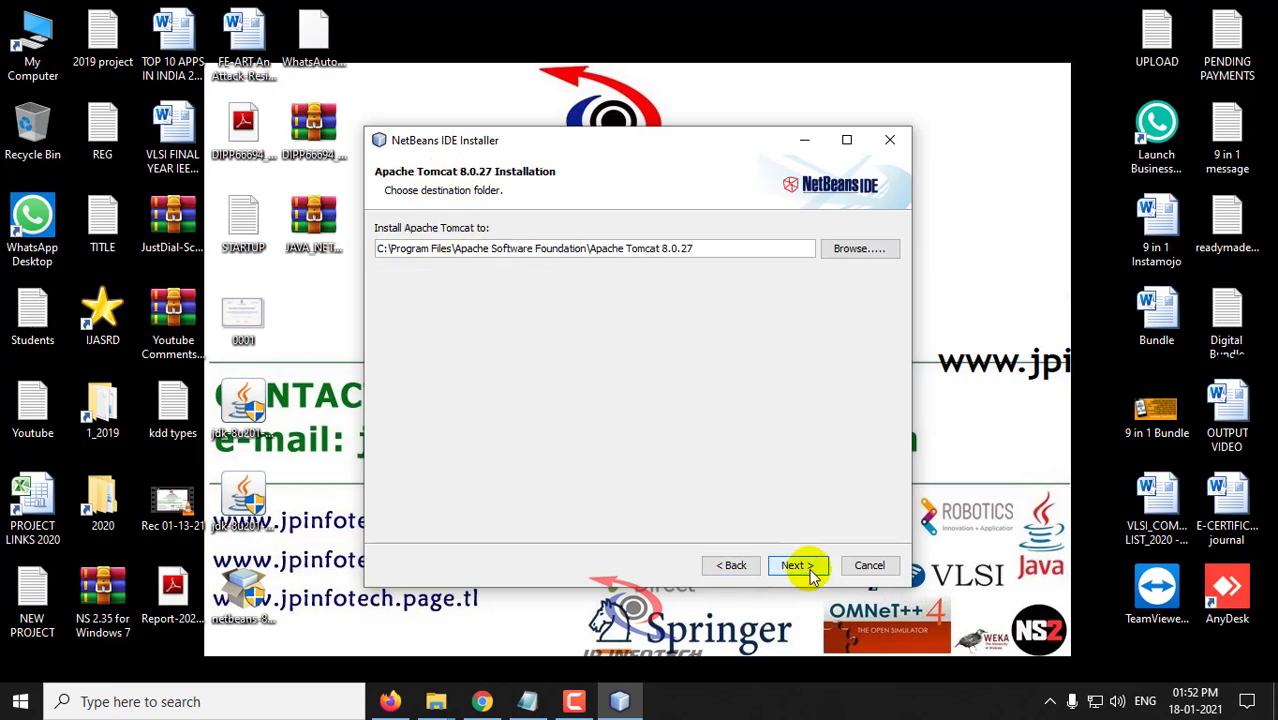
click(810, 570)
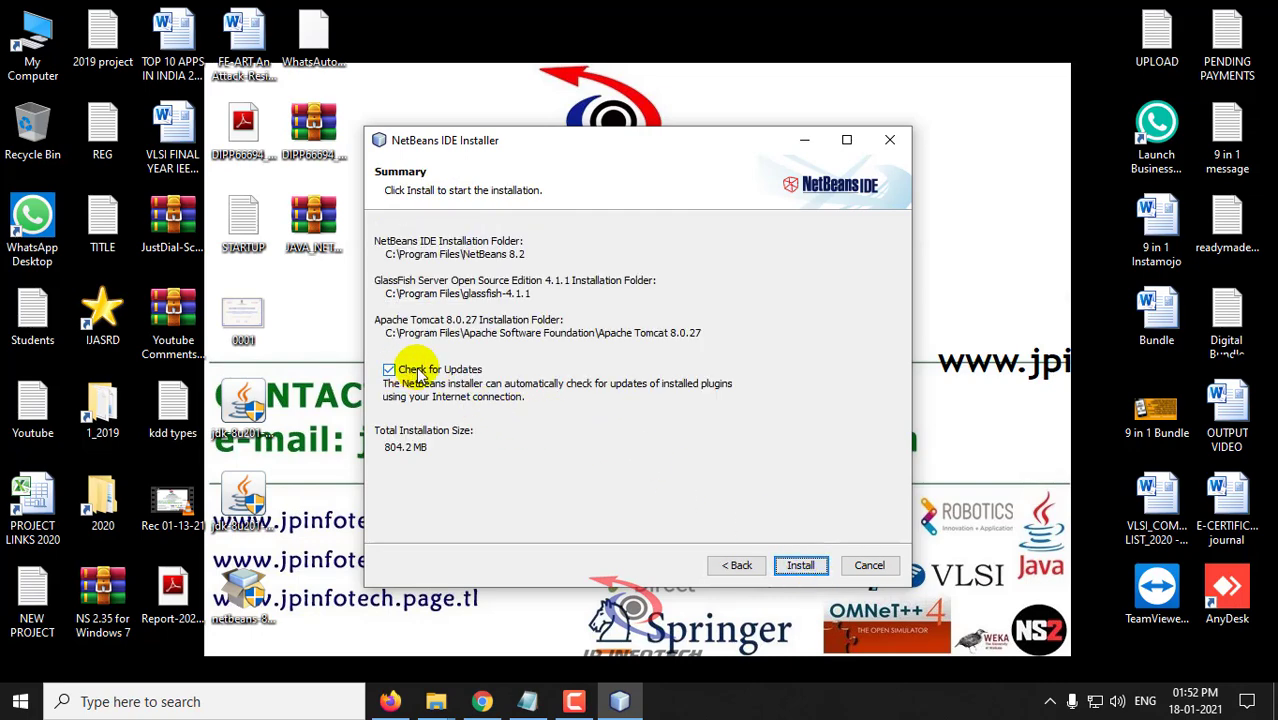
Step: Turn off the update check, install NetBeans IDE 8.2, and finish the setup without contributing anonymous usage data
click(390, 370)
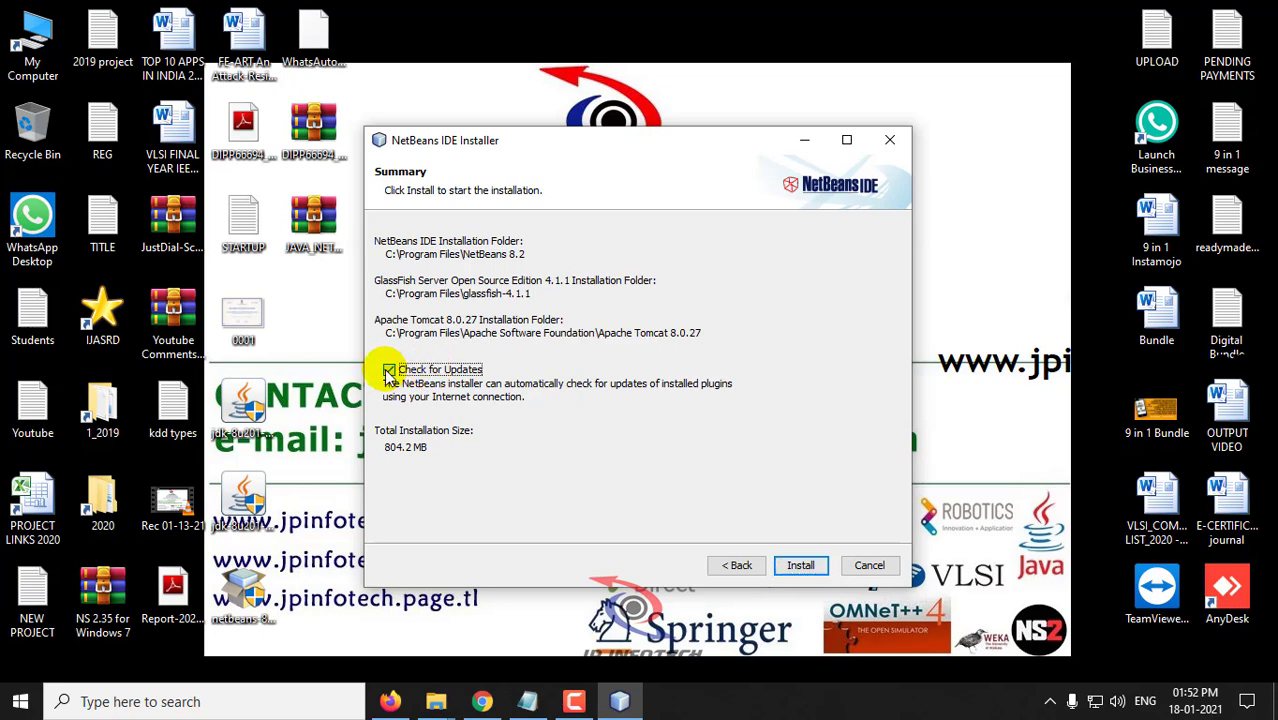
click(806, 567)
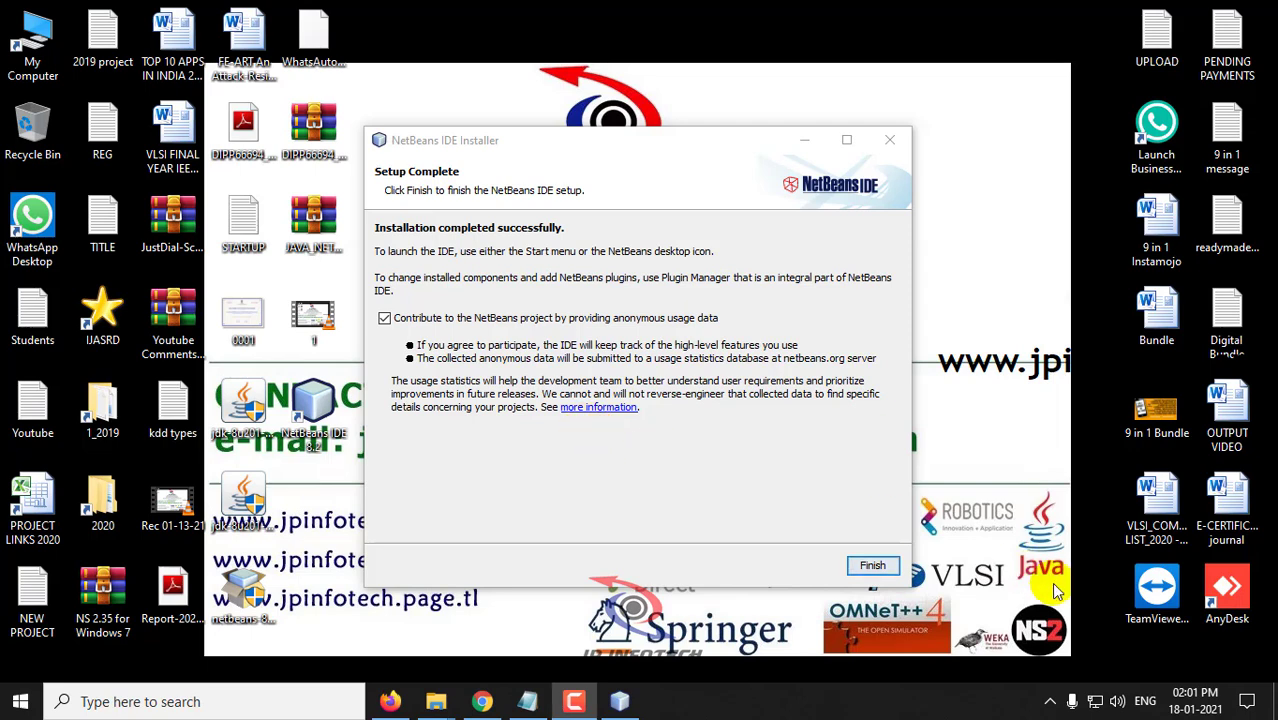
click(410, 322)
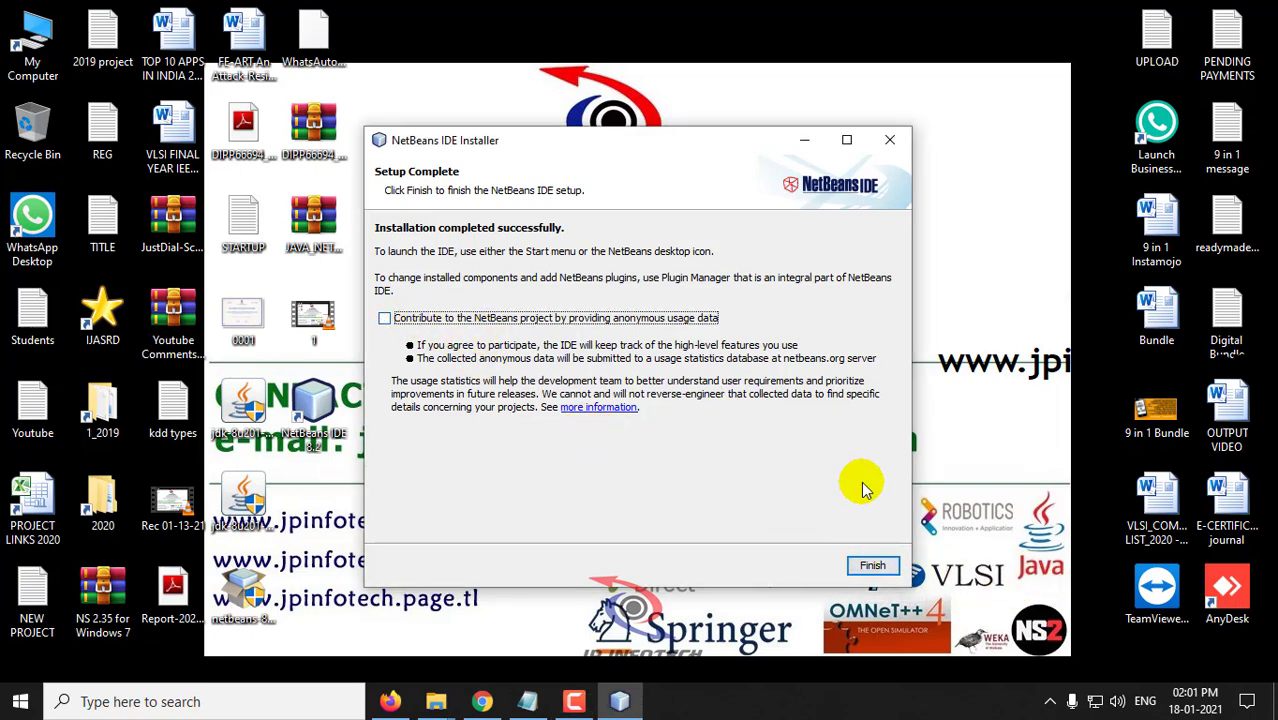
click(872, 565)
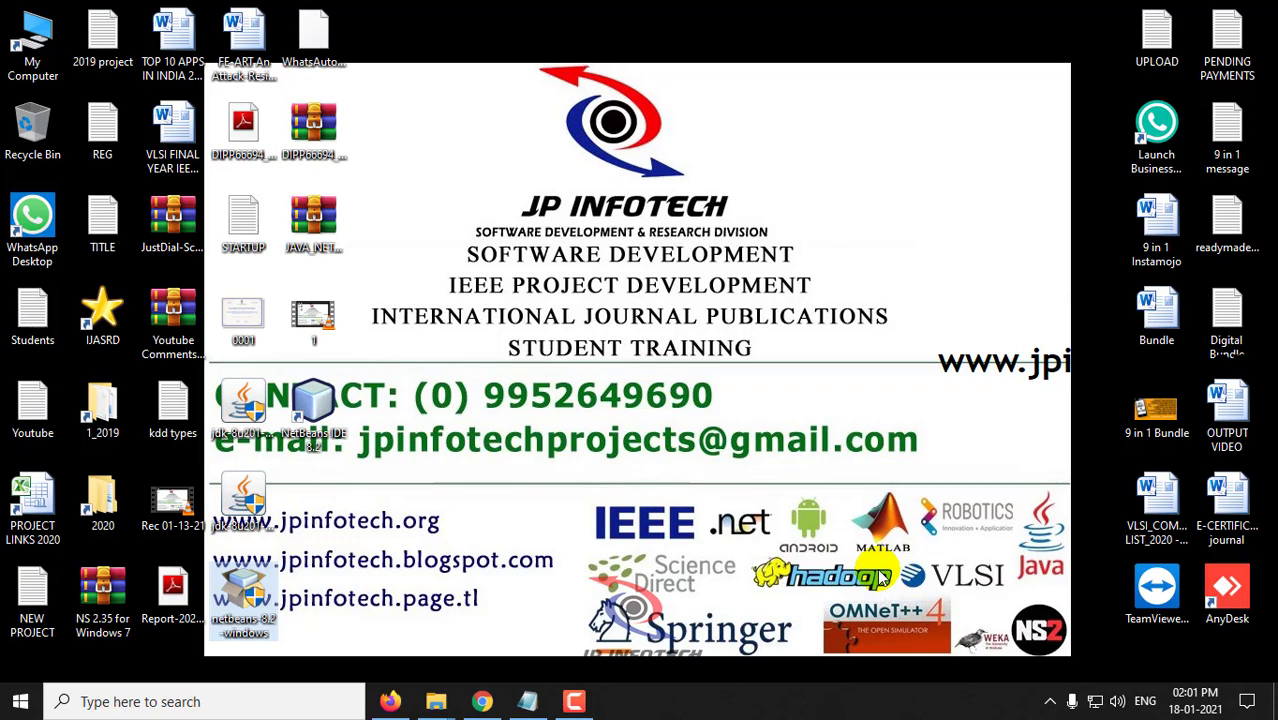
Step: Launch NetBeans IDE 8.2 from the desktop and open the G_Cloud project from the SOURCE CODE folder
click(316, 438)
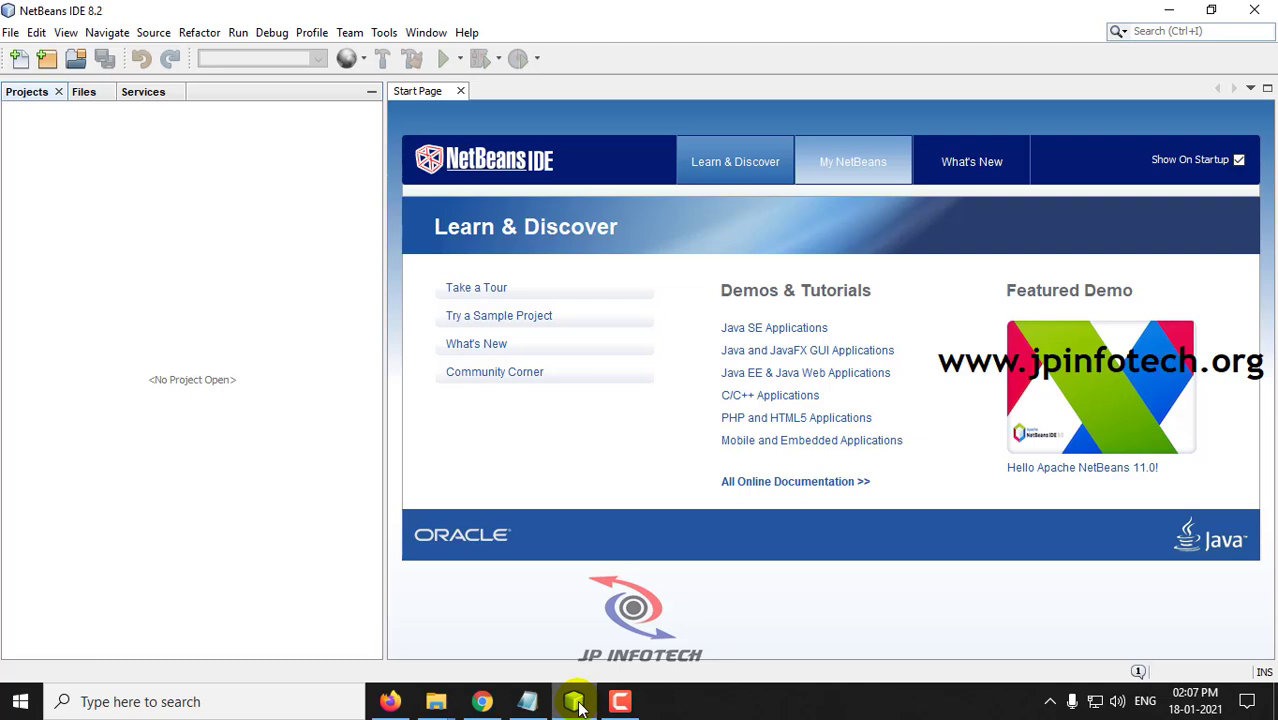
click(10, 33)
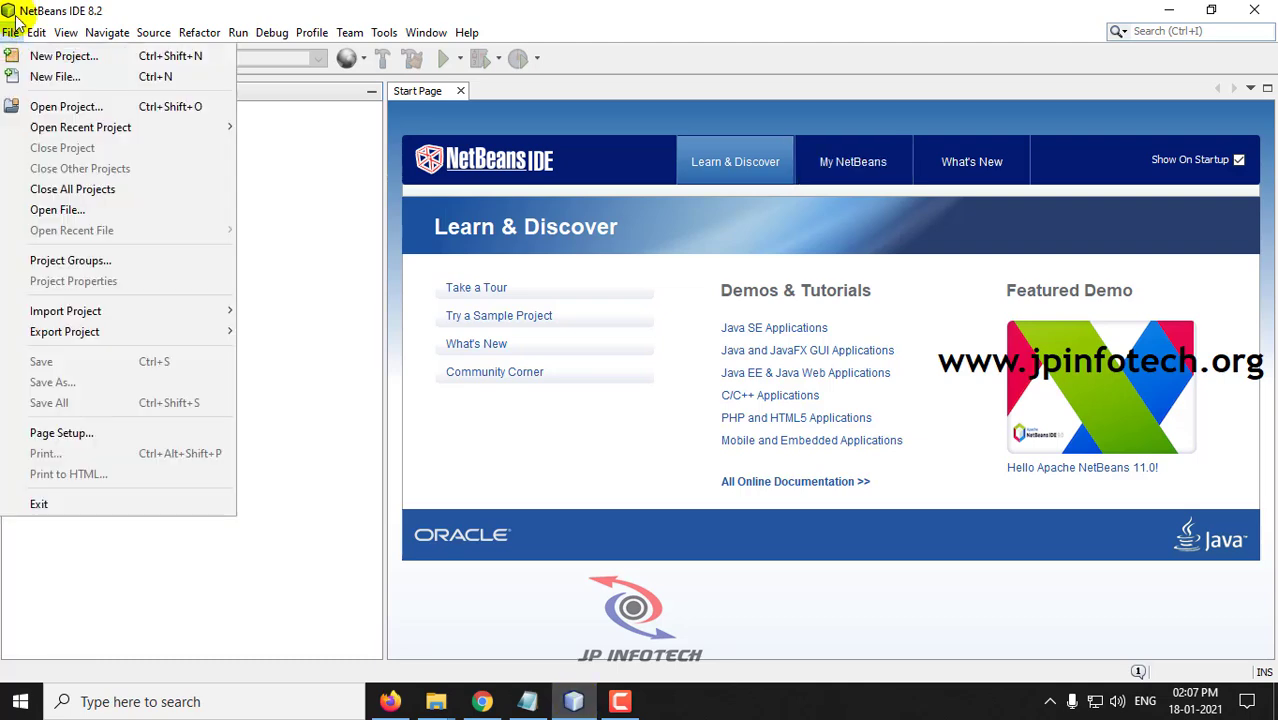
click(46, 106)
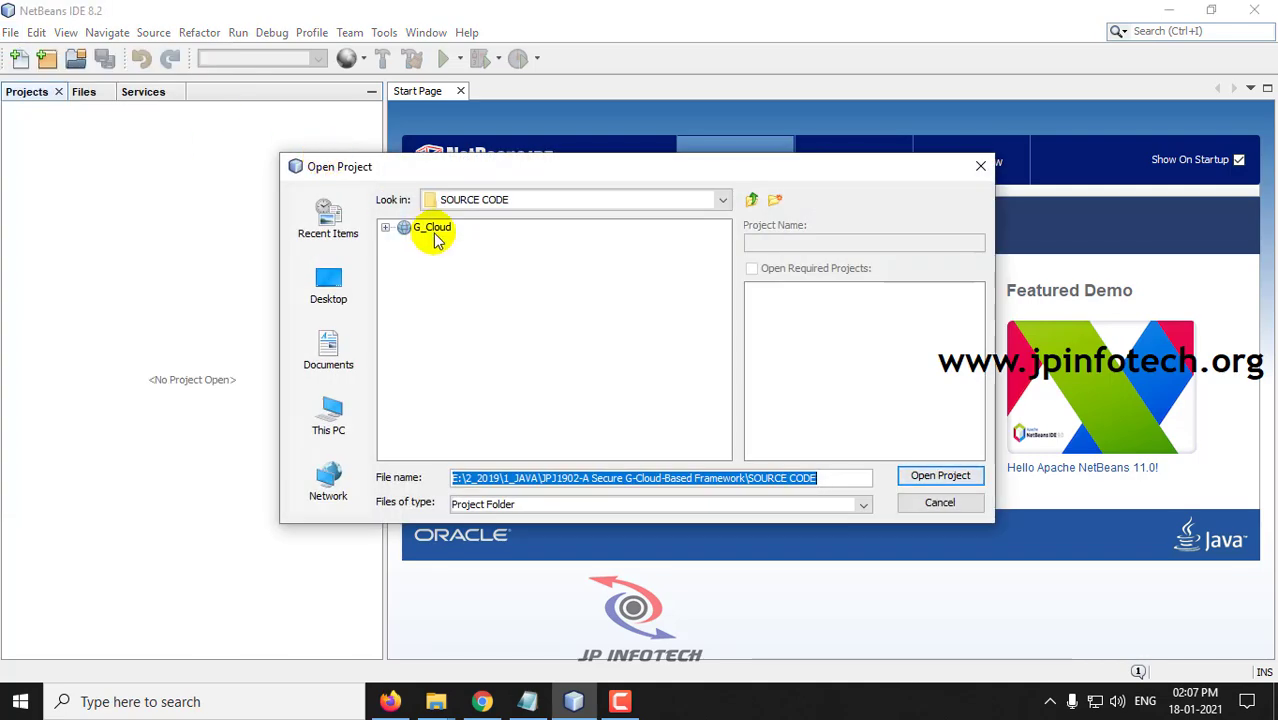
click(433, 231)
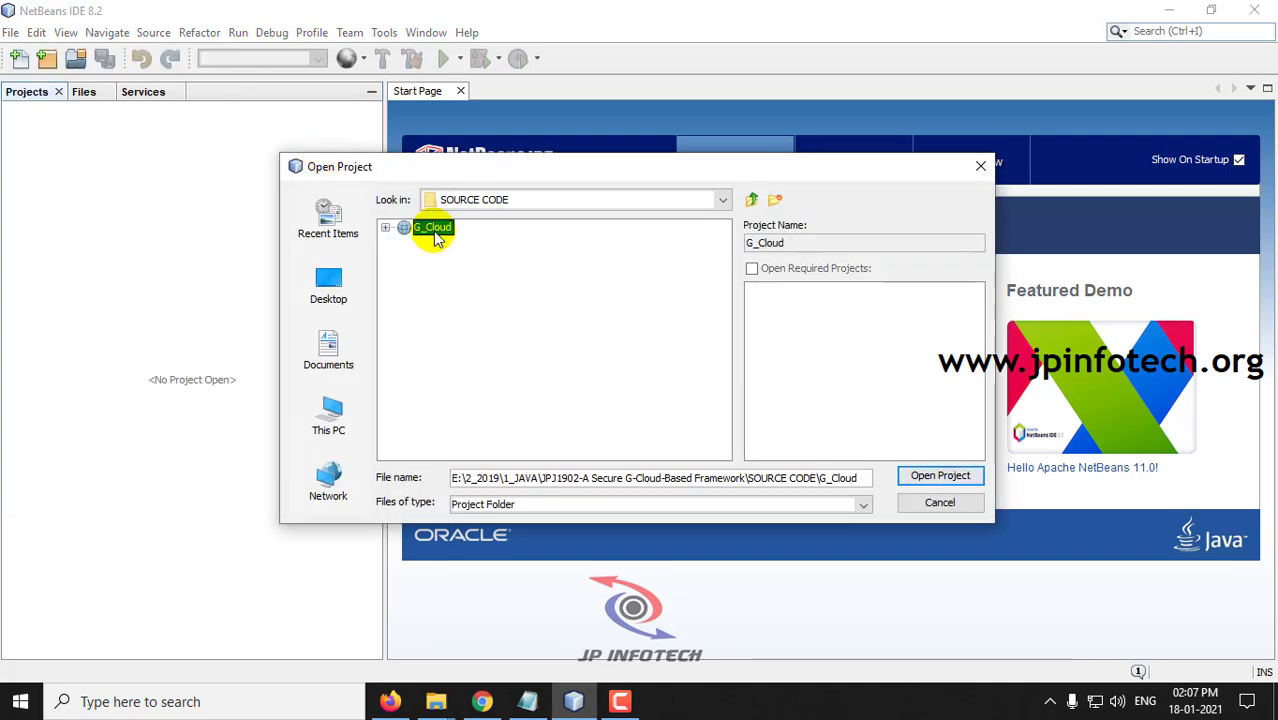
click(939, 476)
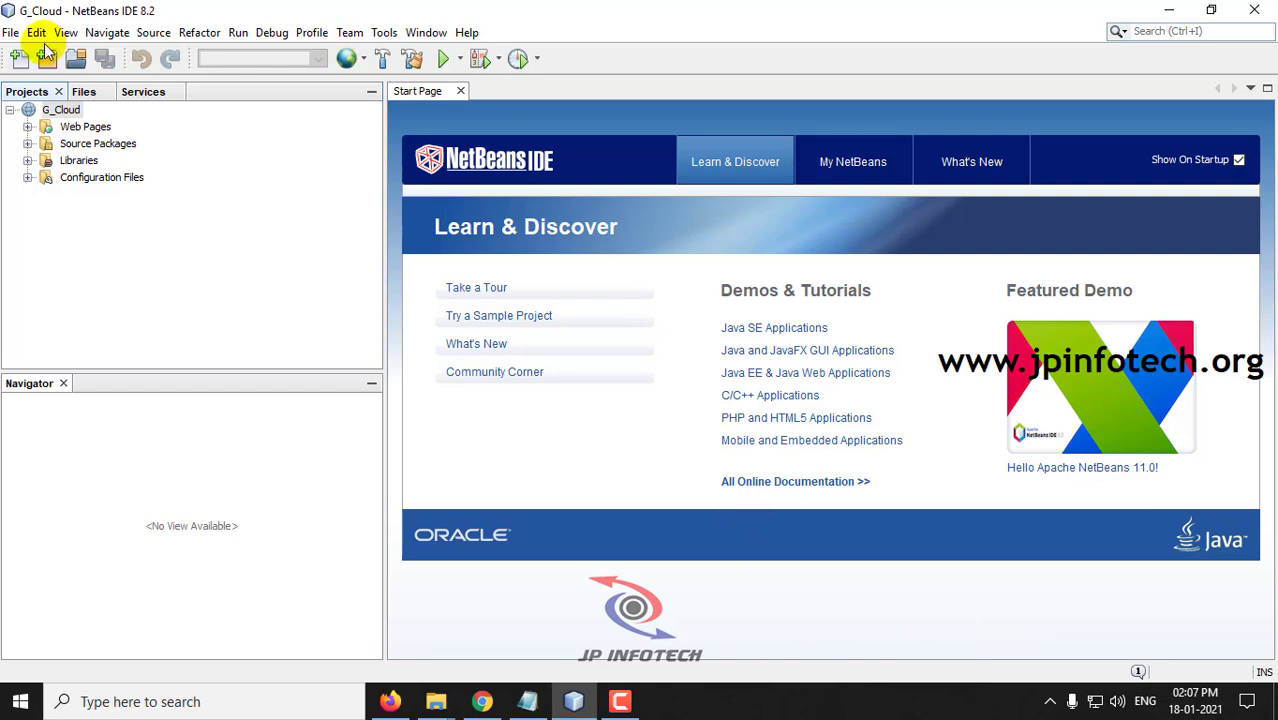
Step: Run the G_Cloud project
right_click(72, 116)
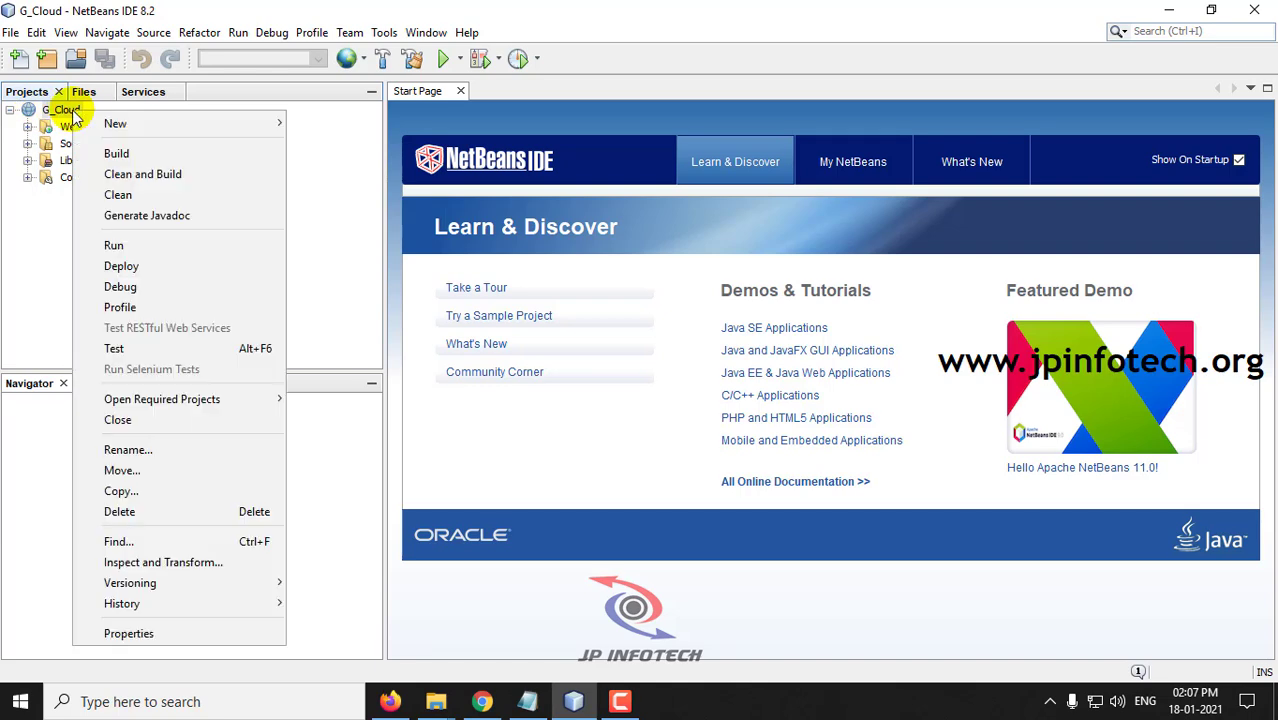
click(112, 245)
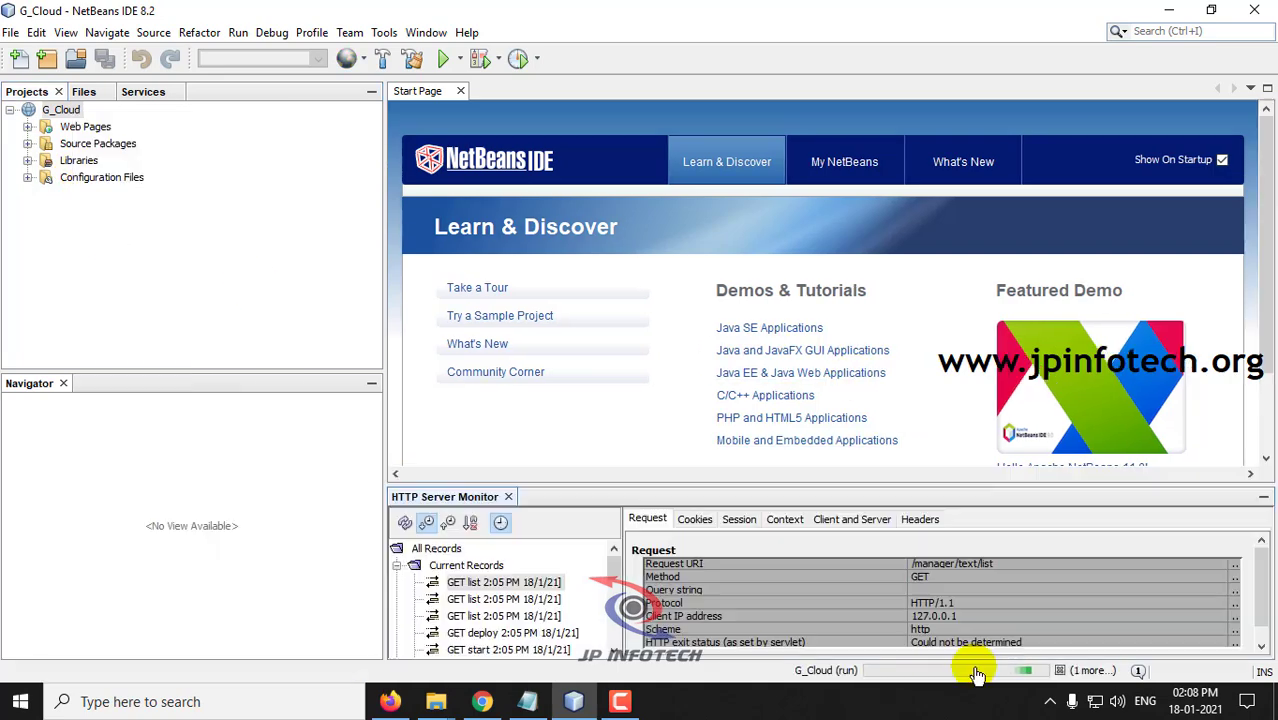